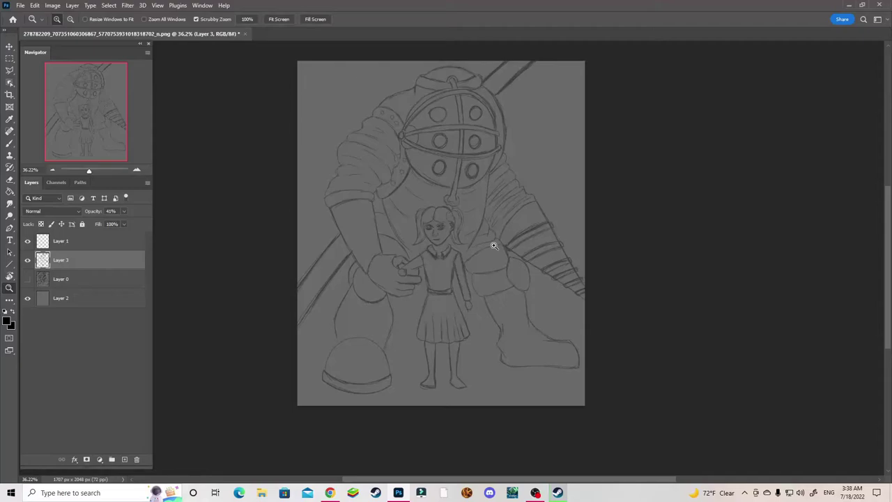
# - Set Layer 1 to Multiply and zoom in on the helmet's left side with the Brush
pyautogui.click(60, 240)
pyautogui.click(52, 211)
pyautogui.click(42, 255)
pyautogui.moveTo(425, 108); pyautogui.dragTo(474, 108)
pyautogui.press('b')
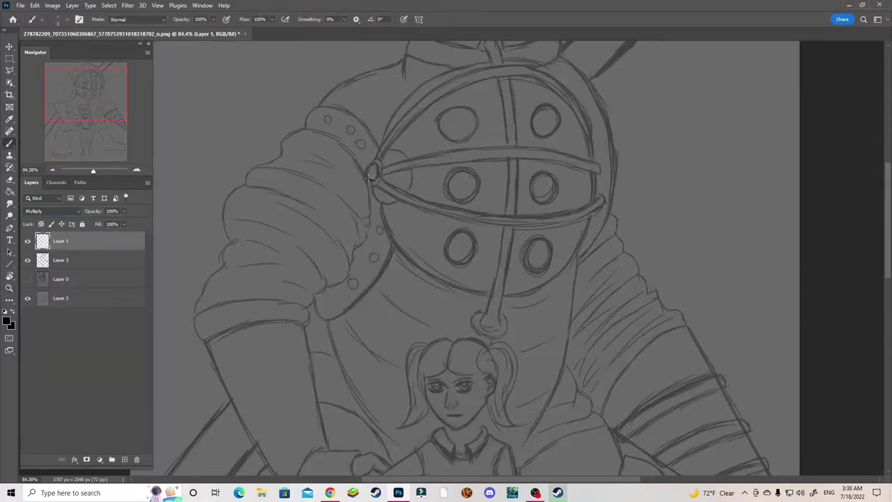
pyautogui.moveTo(375, 168); pyautogui.dragTo(272, 238)
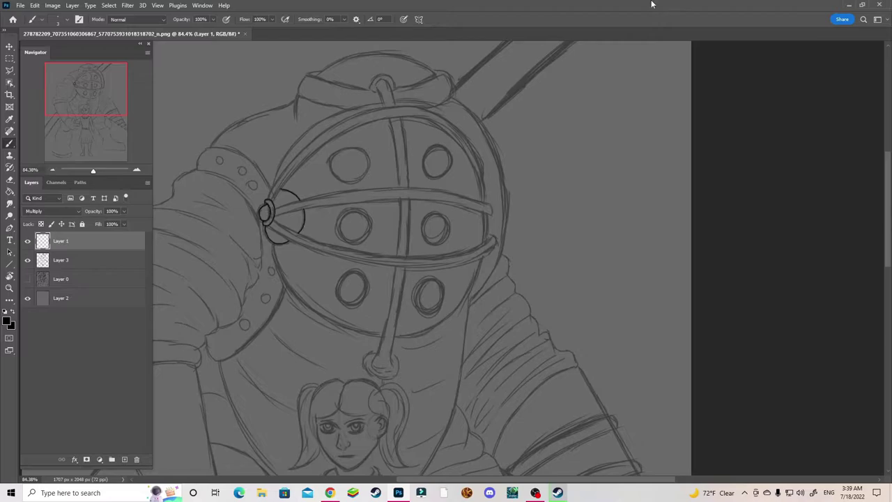
# - Rotate the canvas view and ink the curve along the helmet's top edge
pyautogui.press('r')
pyautogui.moveTo(320, 376); pyautogui.dragTo(402, 146)
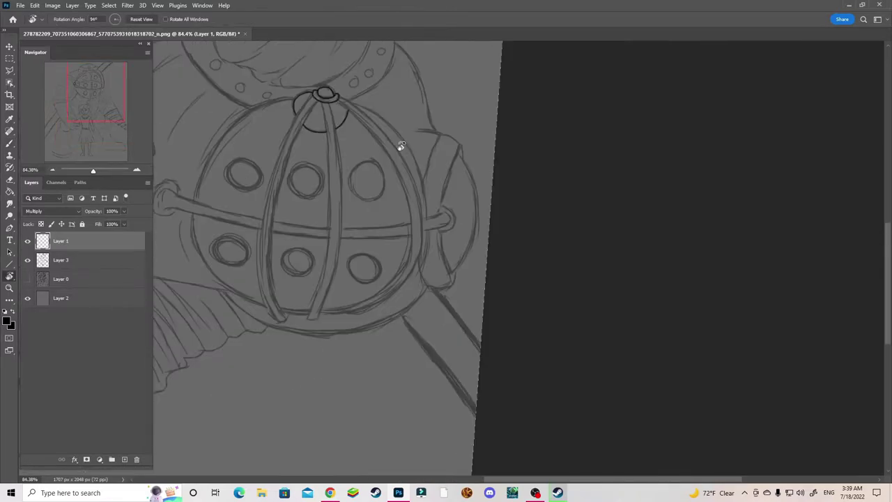
pyautogui.press('b')
pyautogui.press('r')
pyautogui.moveTo(369, 84); pyautogui.dragTo(633, 151)
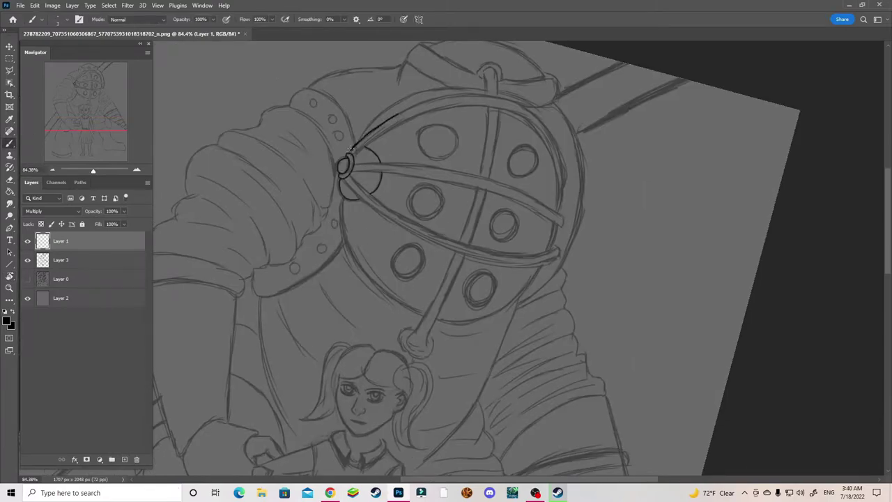
pyautogui.moveTo(348, 152); pyautogui.dragTo(467, 97)
pyautogui.moveTo(694, 131); pyautogui.dragTo(169, 70)
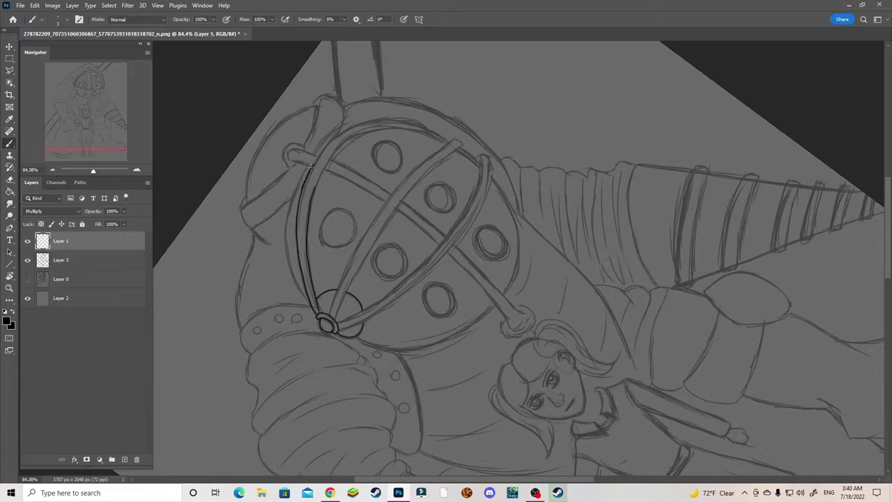
pyautogui.rightClick(319, 154)
pyautogui.press('Escape')
# - Adjust the brush size and ink the helmet strap's left edge, undoing misstrokes
pyautogui.rightClick(319, 179)
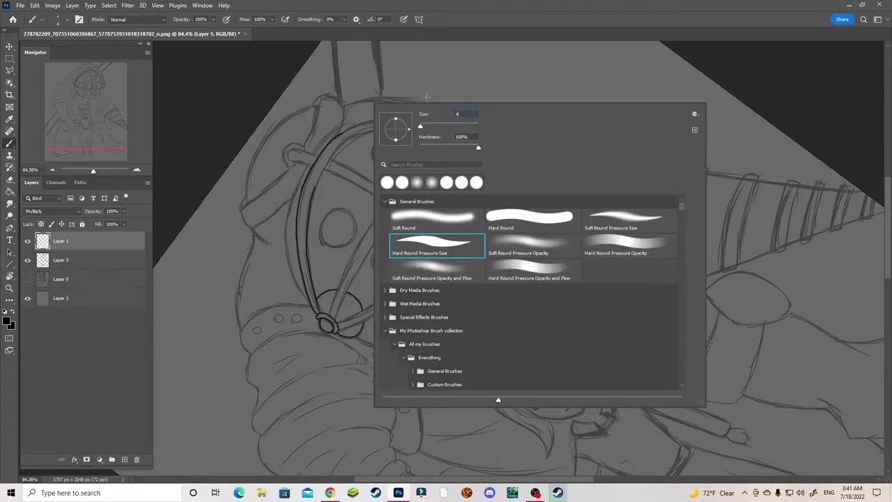
pyautogui.press('Escape')
pyautogui.moveTo(314, 190)
pyautogui.mouseDown()
pyautogui.moveTo(307, 255)
pyautogui.moveTo(305, 227)
pyautogui.mouseUp()
pyautogui.hotkey('ctrl', 'z')
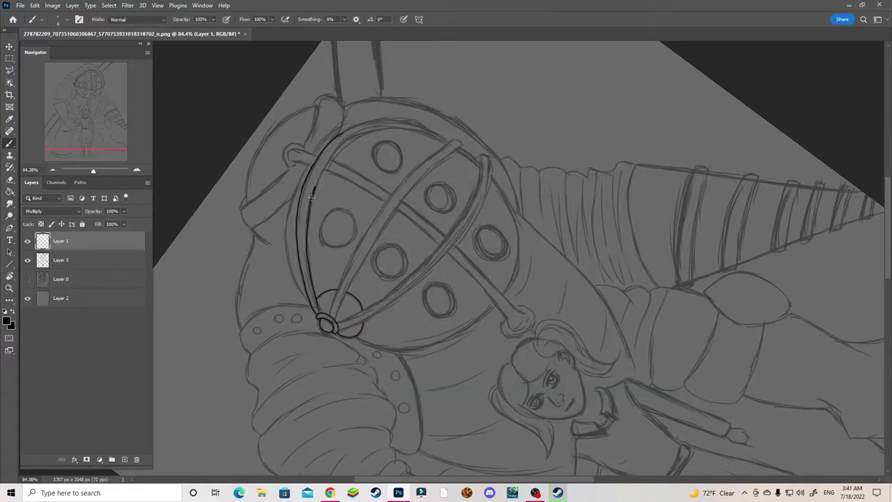
pyautogui.moveTo(314, 193); pyautogui.dragTo(306, 255)
pyautogui.hotkey('ctrl', 'z')
pyautogui.moveTo(309, 221); pyautogui.dragTo(308, 278)
pyautogui.hotkey('ctrl', 'z')
pyautogui.moveTo(314, 185)
pyautogui.mouseDown()
pyautogui.moveTo(307, 218)
pyautogui.moveTo(366, 120)
pyautogui.moveTo(327, 181)
pyautogui.mouseUp()
pyautogui.hotkey('ctrl', 'z')
# - Ink and thicken the upper helmet outline after several retried strokes
pyautogui.moveTo(295, 247)
pyautogui.mouseDown()
pyautogui.moveTo(325, 202)
pyautogui.moveTo(363, 185)
pyautogui.mouseUp()
pyautogui.hotkey('ctrl', 'z')
pyautogui.hotkey('ctrl', 'z')
pyautogui.moveTo(318, 214)
pyautogui.mouseDown()
pyautogui.moveTo(292, 252)
pyautogui.moveTo(316, 209)
pyautogui.mouseUp()
pyautogui.hotkey('ctrl', 'z')
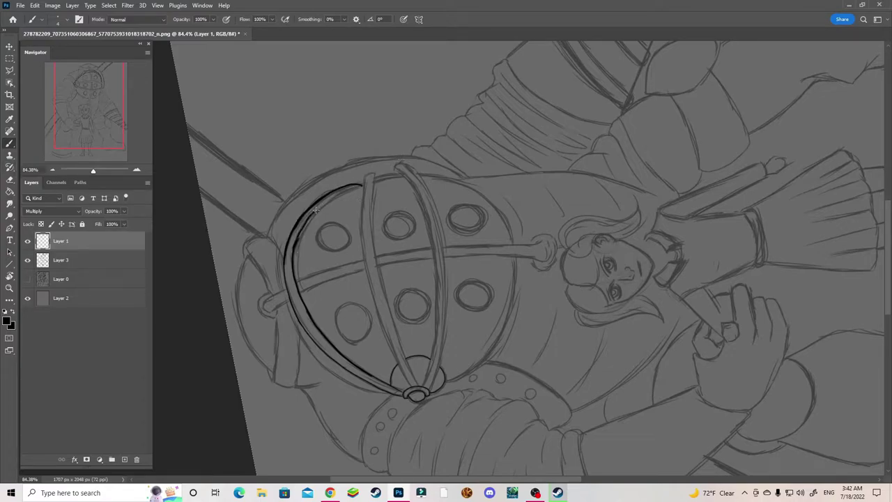
pyautogui.moveTo(295, 243); pyautogui.dragTo(340, 194)
pyautogui.hotkey('ctrl', 'z')
pyautogui.moveTo(304, 228)
pyautogui.mouseDown()
pyautogui.moveTo(360, 186)
pyautogui.moveTo(342, 196)
pyautogui.mouseUp()
pyautogui.press('e')
pyautogui.press('b')
# - Ink the helmet tip and both edges of the central cage bar
pyautogui.scroll(-3, 440, 114)
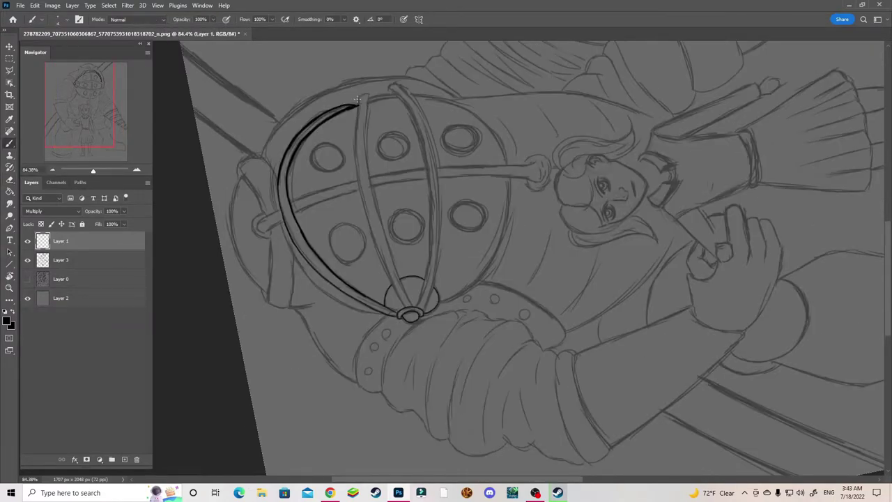
pyautogui.moveTo(361, 98)
pyautogui.mouseDown()
pyautogui.moveTo(353, 131)
pyautogui.moveTo(405, 310)
pyautogui.moveTo(413, 307)
pyautogui.mouseUp()
pyautogui.moveTo(388, 93)
pyautogui.mouseDown()
pyautogui.moveTo(420, 109)
pyautogui.moveTo(436, 308)
pyautogui.moveTo(418, 310)
pyautogui.mouseUp()
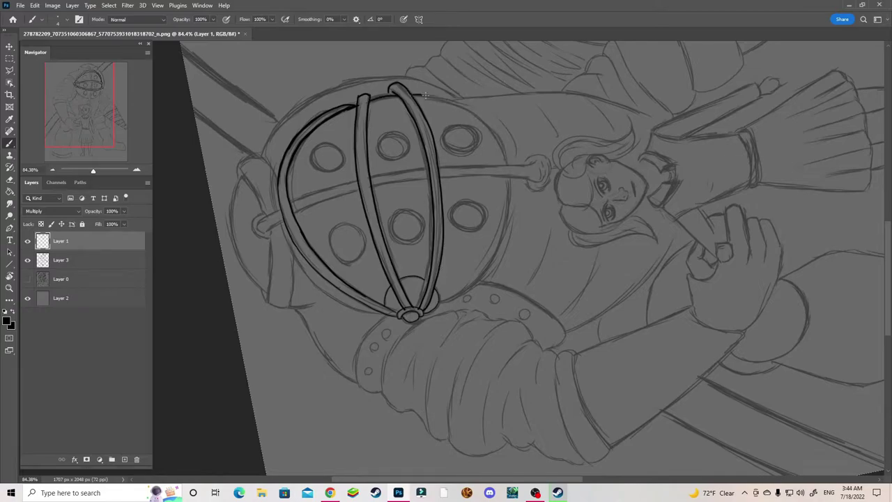
pyautogui.moveTo(425, 94)
pyautogui.mouseDown()
pyautogui.moveTo(513, 174)
pyautogui.moveTo(440, 298)
pyautogui.mouseUp()
# - Ink the helmet's right edge with its lower-right and top-right curves
pyautogui.hotkey('ctrl', 'z')
pyautogui.moveTo(509, 176)
pyautogui.mouseDown()
pyautogui.moveTo(509, 212)
pyautogui.moveTo(478, 282)
pyautogui.mouseUp()
pyautogui.hotkey('ctrl', 'z')
pyautogui.moveTo(510, 181); pyautogui.dragTo(439, 306)
pyautogui.moveTo(415, 94); pyautogui.dragTo(509, 167)
pyautogui.hotkey('ctrl', 'z')
pyautogui.hotkey('ctrl', 'z')
pyautogui.moveTo(457, 105); pyautogui.dragTo(511, 187)
pyautogui.press('e')
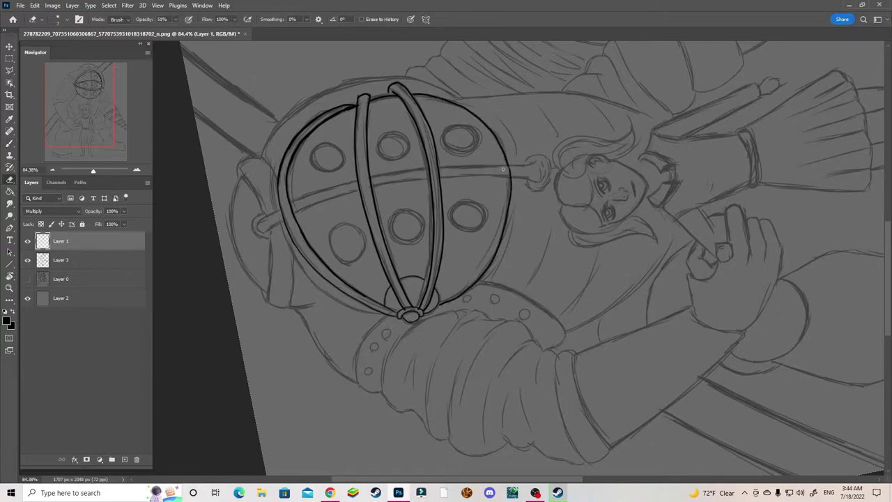
# - Reset the view and ink the helmet's top loop, the stem and its bulb
pyautogui.hotkey('ctrl', '-')
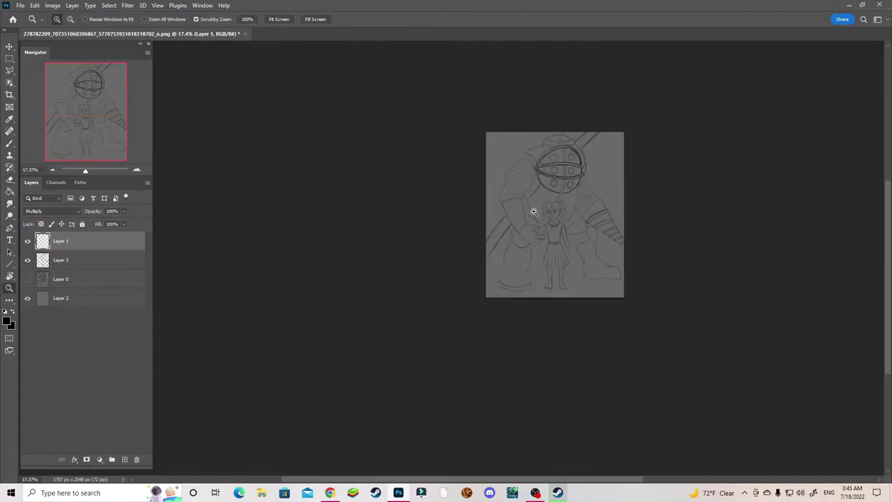
pyautogui.scroll(5, 434, 251)
pyautogui.press('b')
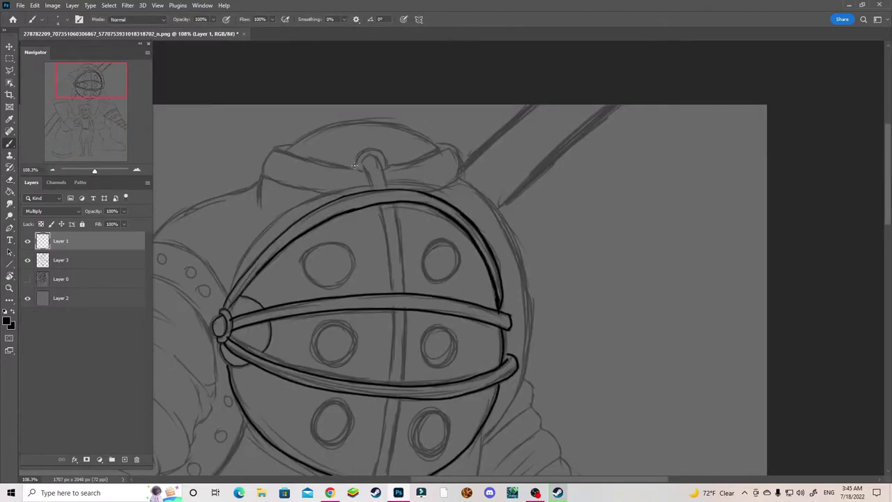
pyautogui.moveTo(354, 166); pyautogui.dragTo(377, 158)
pyautogui.moveTo(385, 214); pyautogui.dragTo(389, 291)
pyautogui.moveTo(397, 203)
pyautogui.mouseDown()
pyautogui.moveTo(401, 290)
pyautogui.moveTo(388, 383)
pyautogui.mouseUp()
pyautogui.moveTo(408, 311); pyautogui.dragTo(404, 388)
pyautogui.scroll(-5, 385, 148)
pyautogui.moveTo(385, 148)
pyautogui.mouseDown()
pyautogui.moveTo(362, 269)
pyautogui.moveTo(383, 273)
pyautogui.moveTo(383, 262)
pyautogui.mouseUp()
pyautogui.scroll(-5, 471, 144)
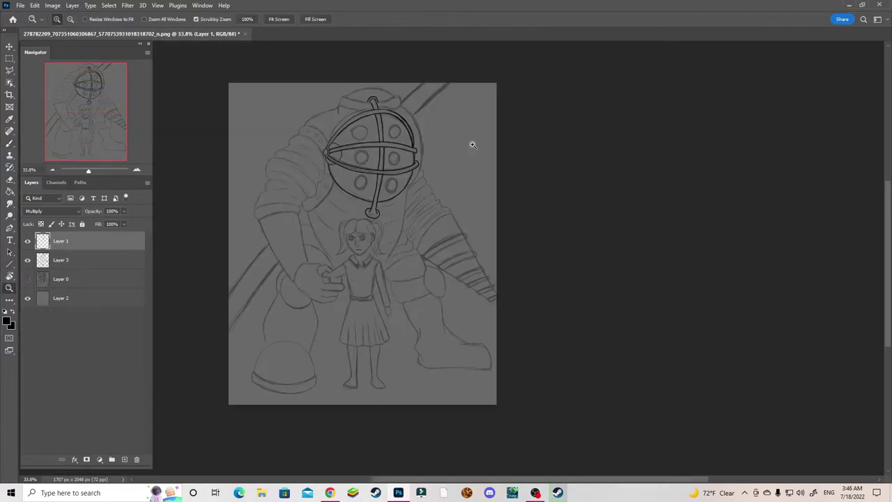
pyautogui.scroll(5, 281, 188)
# - Ink the collar's edges and the arc over the dome top
pyautogui.moveTo(476, 162); pyautogui.dragTo(481, 194)
pyautogui.hotkey('ctrl', 'z')
pyautogui.moveTo(294, 160)
pyautogui.mouseDown()
pyautogui.moveTo(376, 179)
pyautogui.moveTo(478, 159)
pyautogui.moveTo(372, 180)
pyautogui.mouseUp()
pyautogui.moveTo(317, 148)
pyautogui.mouseDown()
pyautogui.moveTo(428, 139)
pyautogui.moveTo(461, 161)
pyautogui.mouseUp()
pyautogui.moveTo(471, 198); pyautogui.dragTo(481, 189)
pyautogui.moveTo(280, 185); pyautogui.dragTo(336, 205)
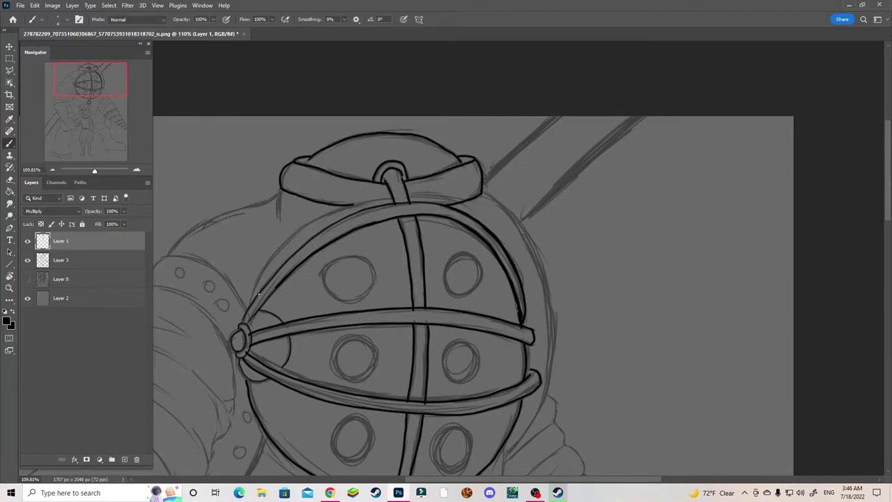
# - Ink the sphere's upper-left and right outlines
pyautogui.moveTo(258, 294); pyautogui.dragTo(493, 233)
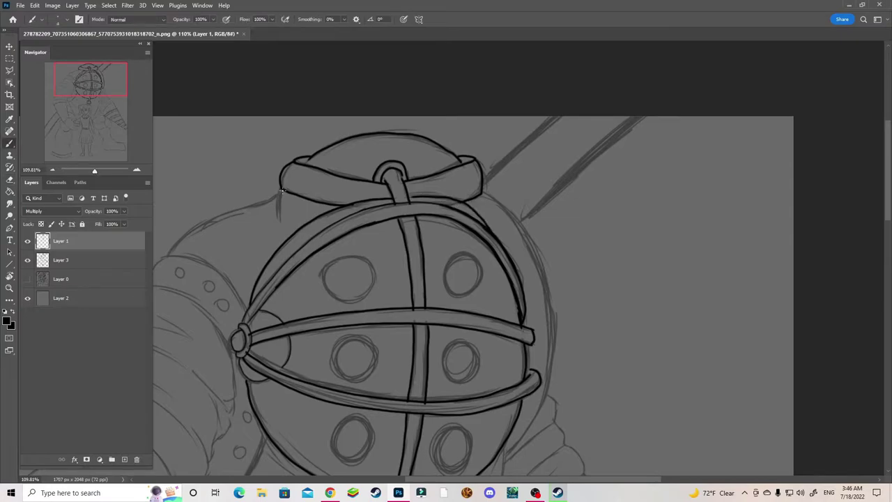
pyautogui.moveTo(601, 242); pyautogui.dragTo(454, 42)
pyautogui.moveTo(340, 80)
pyautogui.mouseDown()
pyautogui.moveTo(401, 160)
pyautogui.moveTo(359, 342)
pyautogui.moveTo(420, 80)
pyautogui.moveTo(375, 285)
pyautogui.moveTo(401, 167)
pyautogui.mouseUp()
# - Ink the rounded pad beside the girl and extend the arm line
pyautogui.moveTo(448, 148); pyautogui.dragTo(475, 155)
pyautogui.moveTo(403, 188); pyautogui.dragTo(481, 155)
pyautogui.moveTo(376, 223); pyautogui.dragTo(489, 170)
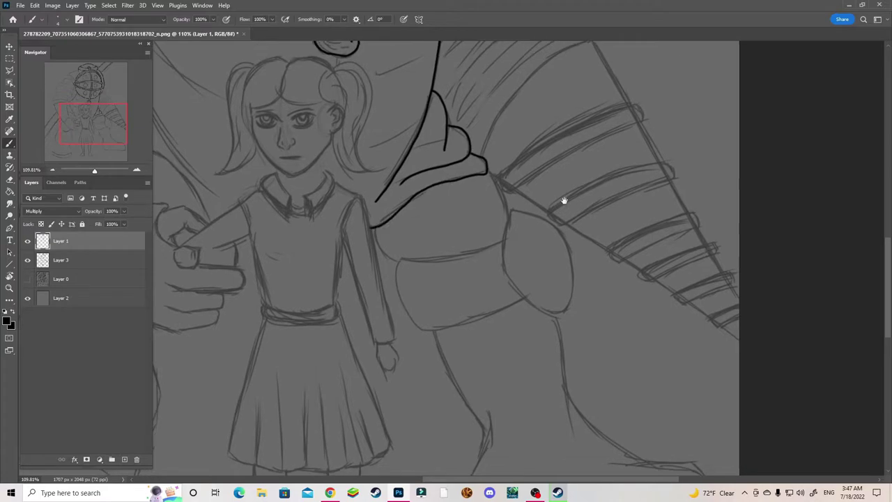
pyautogui.moveTo(563, 199); pyautogui.dragTo(547, 163)
pyautogui.moveTo(481, 143); pyautogui.dragTo(494, 181)
pyautogui.moveTo(361, 193); pyautogui.dragTo(382, 224)
pyautogui.moveTo(382, 225); pyautogui.dragTo(375, 144)
# - Outline the bulb and the band beneath it
pyautogui.moveTo(492, 95); pyautogui.dragTo(482, 150)
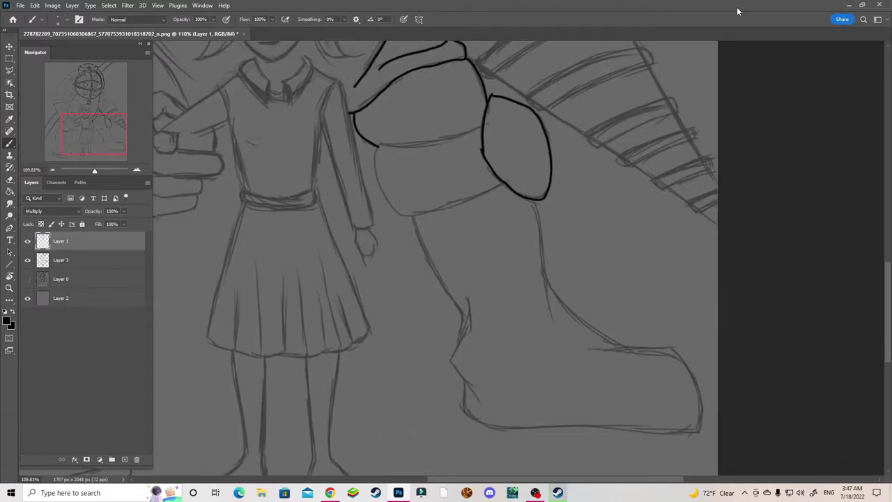
pyautogui.hotkey('ctrl', 'z')
pyautogui.moveTo(492, 98)
pyautogui.mouseDown()
pyautogui.moveTo(530, 194)
pyautogui.moveTo(529, 104)
pyautogui.moveTo(536, 197)
pyautogui.moveTo(552, 168)
pyautogui.moveTo(533, 197)
pyautogui.mouseUp()
pyautogui.hotkey('ctrl', 'z')
pyautogui.hotkey('ctrl', 'z')
pyautogui.moveTo(376, 145)
pyautogui.mouseDown()
pyautogui.moveTo(508, 185)
pyautogui.moveTo(477, 133)
pyautogui.mouseUp()
# - Ink the left arm, leg edges, knee arc and the arc over the boot dome
pyautogui.scroll(-3, 419, 174)
pyautogui.moveTo(348, 175); pyautogui.dragTo(453, 174)
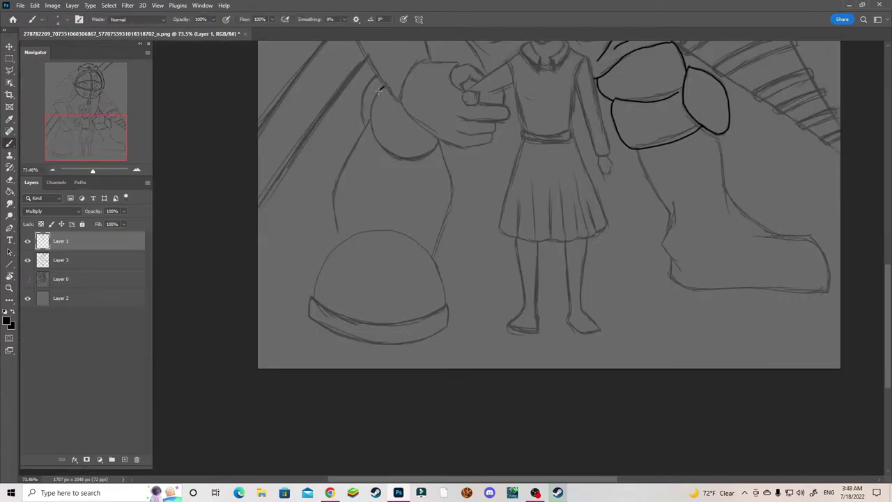
pyautogui.moveTo(388, 87)
pyautogui.mouseDown()
pyautogui.moveTo(435, 140)
pyautogui.moveTo(433, 259)
pyautogui.mouseUp()
pyautogui.moveTo(371, 117)
pyautogui.mouseDown()
pyautogui.moveTo(339, 245)
pyautogui.moveTo(363, 86)
pyautogui.mouseUp()
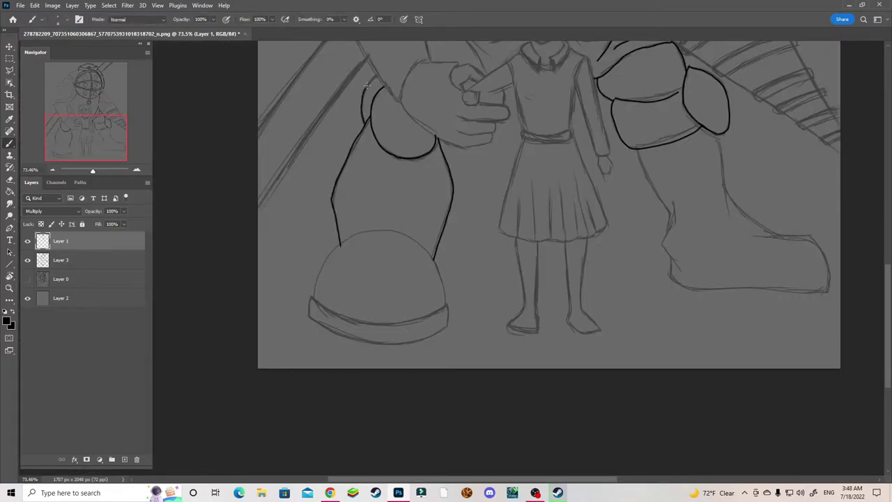
pyautogui.moveTo(312, 295)
pyautogui.mouseDown()
pyautogui.moveTo(433, 259)
pyautogui.moveTo(446, 307)
pyautogui.mouseUp()
pyautogui.press('e')
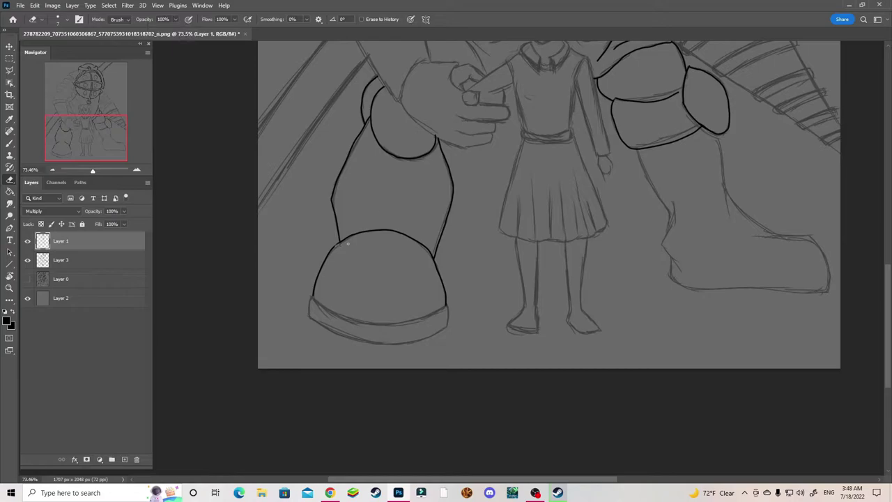
# - Ink the boot band's left, right, upper and lower edges
pyautogui.click(10, 143)
pyautogui.moveTo(312, 295); pyautogui.dragTo(307, 318)
pyautogui.moveTo(446, 305); pyautogui.dragTo(447, 329)
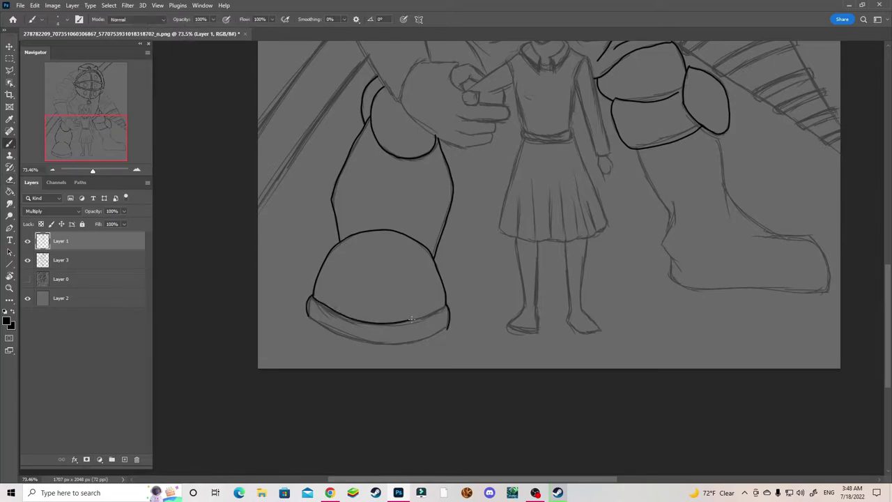
pyautogui.moveTo(313, 295); pyautogui.dragTo(446, 306)
pyautogui.moveTo(310, 318); pyautogui.dragTo(446, 328)
pyautogui.press('e')
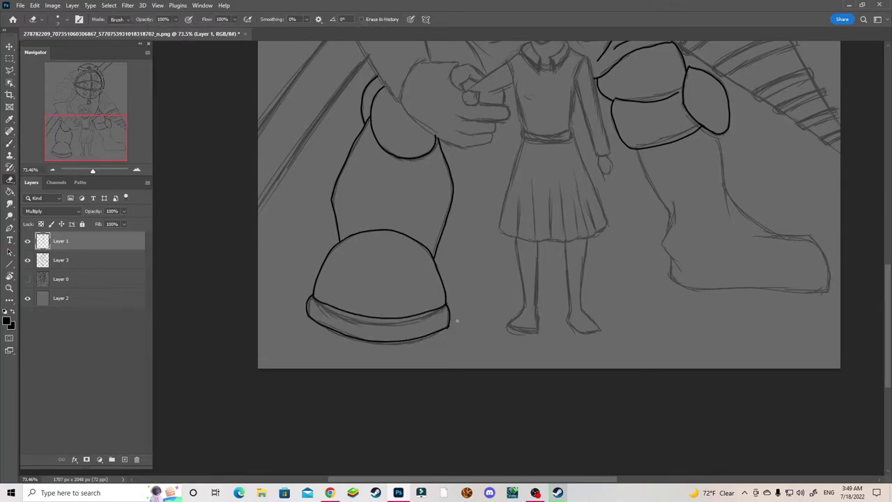
pyautogui.moveTo(774, 111); pyautogui.dragTo(702, 293)
# - Ink Big Daddy's arm cuff, forearm and the lower edge of his hand
pyautogui.press('b')
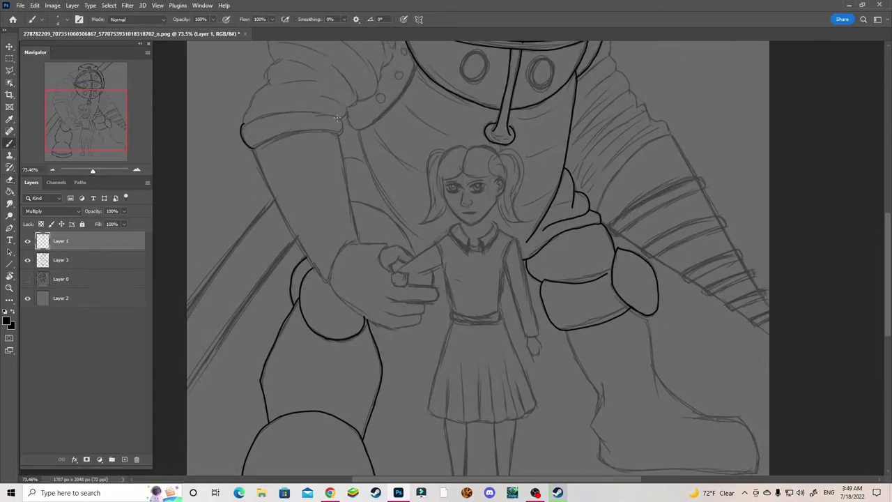
pyautogui.moveTo(242, 129); pyautogui.dragTo(342, 120)
pyautogui.moveTo(257, 147)
pyautogui.mouseDown()
pyautogui.moveTo(341, 132)
pyautogui.moveTo(357, 242)
pyautogui.mouseUp()
pyautogui.keyDown('ctrl'); pyautogui.rightClick(276, 154); pyautogui.keyUp('ctrl')
pyautogui.click(235, 129)
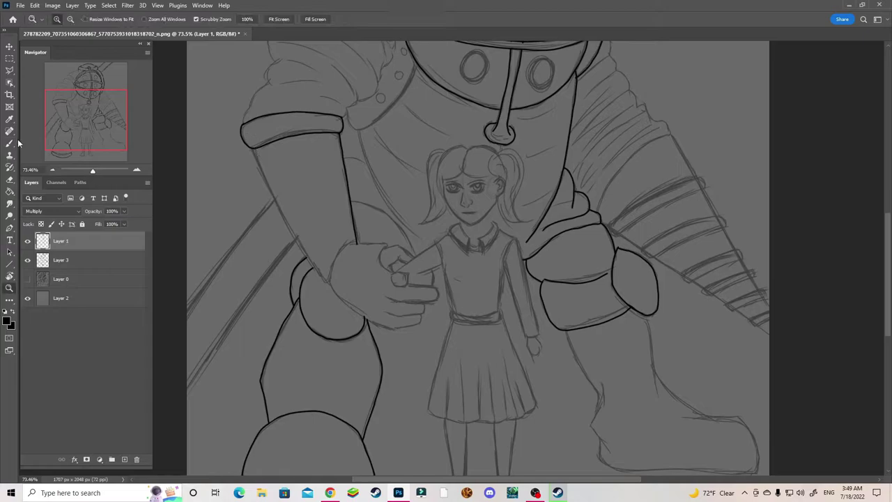
pyautogui.moveTo(256, 148); pyautogui.dragTo(328, 281)
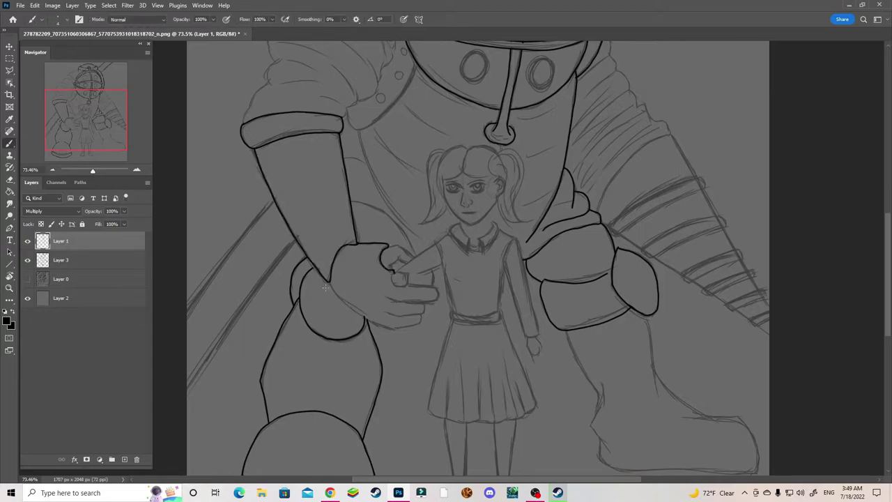
pyautogui.moveTo(325, 288); pyautogui.dragTo(382, 316)
# - Ink the upper back of the hand and contour lines along the back of the arm
pyautogui.scroll(-4, 472, 154)
pyautogui.scroll(3, 611, 132)
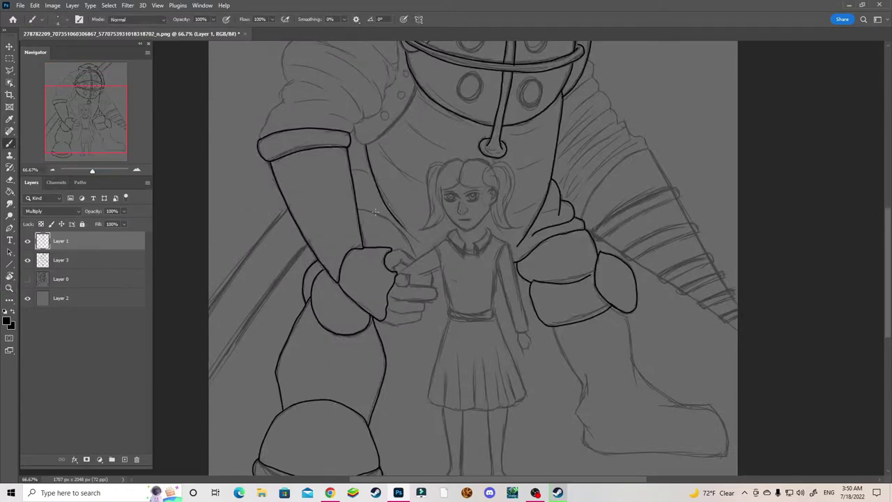
pyautogui.moveTo(359, 209); pyautogui.dragTo(411, 255)
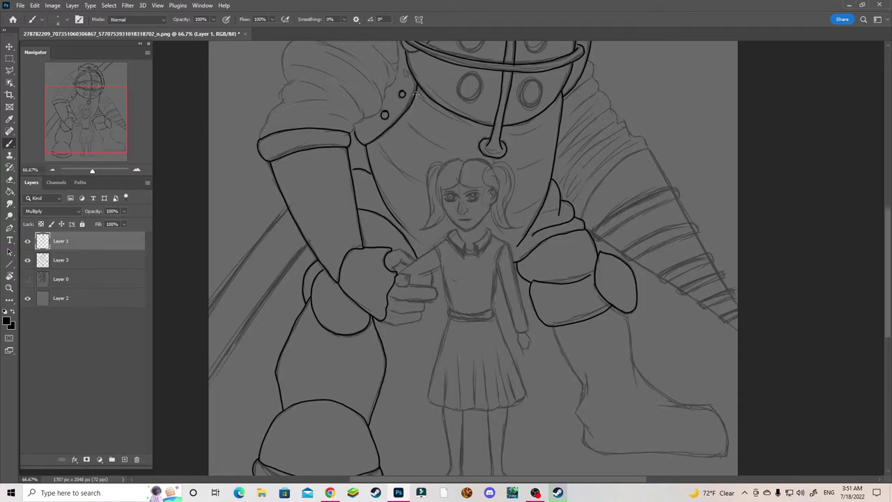
pyautogui.moveTo(592, 58); pyautogui.dragTo(396, 151)
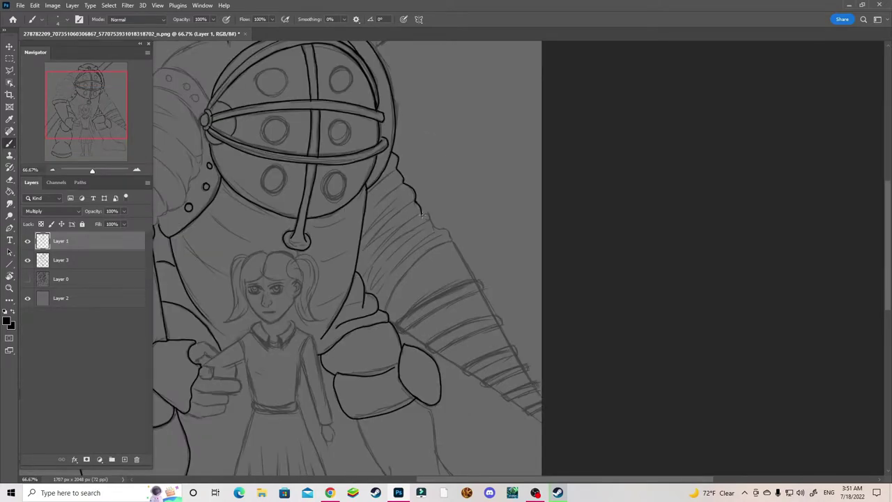
pyautogui.moveTo(422, 216)
pyautogui.mouseDown()
pyautogui.moveTo(446, 230)
pyautogui.moveTo(432, 181)
pyautogui.mouseUp()
pyautogui.moveTo(460, 207); pyautogui.dragTo(397, 279)
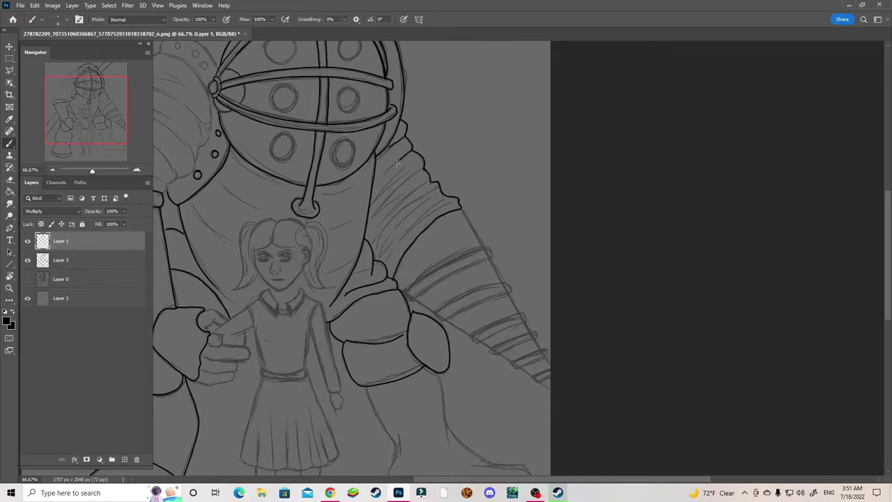
# - Hatch the shoulder and upper arm with parallel strokes
pyautogui.moveTo(396, 163); pyautogui.dragTo(373, 202)
pyautogui.moveTo(422, 174)
pyautogui.mouseDown()
pyautogui.moveTo(376, 216)
pyautogui.moveTo(380, 226)
pyautogui.mouseUp()
pyautogui.moveTo(432, 194)
pyautogui.mouseDown()
pyautogui.moveTo(387, 224)
pyautogui.moveTo(382, 253)
pyautogui.mouseUp()
pyautogui.moveTo(445, 201); pyautogui.dragTo(386, 264)
pyautogui.moveTo(422, 98); pyautogui.dragTo(614, 134)
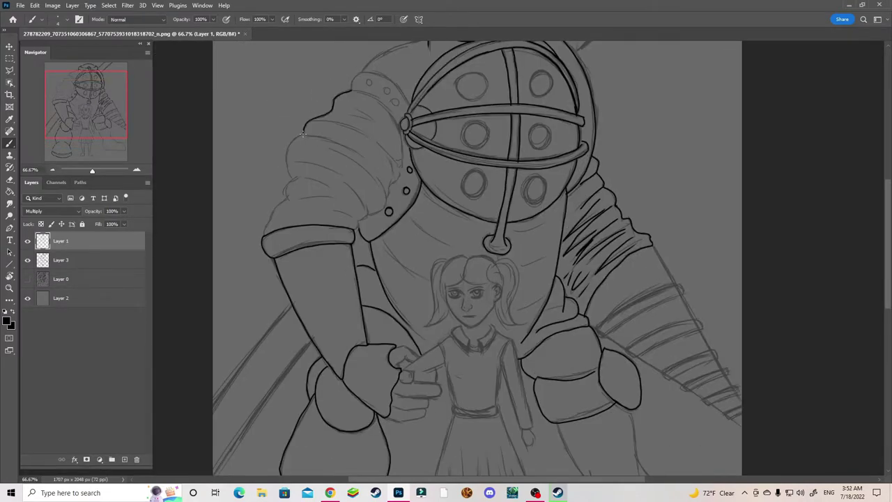
# - Ink the shoulder edges beside the helmet, undoing the stray shoulder-pad strokes
pyautogui.moveTo(303, 133); pyautogui.dragTo(263, 230)
pyautogui.moveTo(382, 207); pyautogui.dragTo(397, 166)
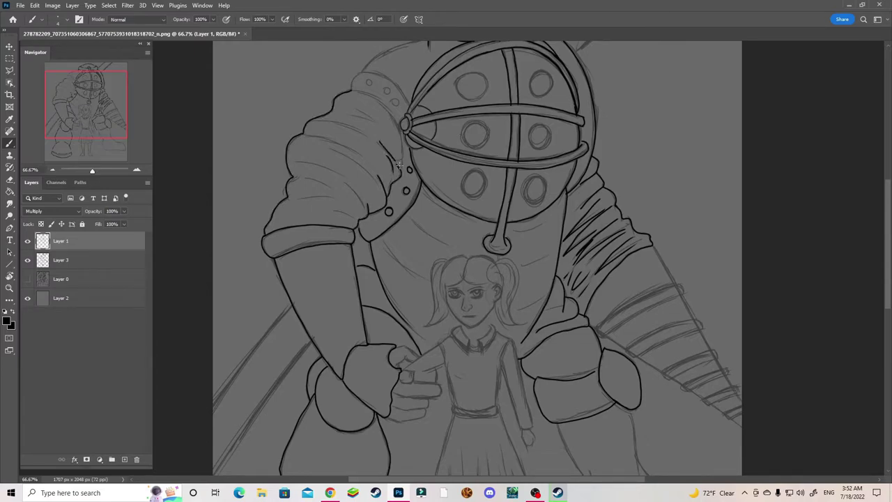
pyautogui.moveTo(353, 90); pyautogui.dragTo(401, 131)
pyautogui.hotkey('ctrl', 'z')
pyautogui.moveTo(351, 72); pyautogui.dragTo(416, 108)
pyautogui.hotkey('ctrl', 'z')
pyautogui.moveTo(402, 68); pyautogui.dragTo(584, 106)
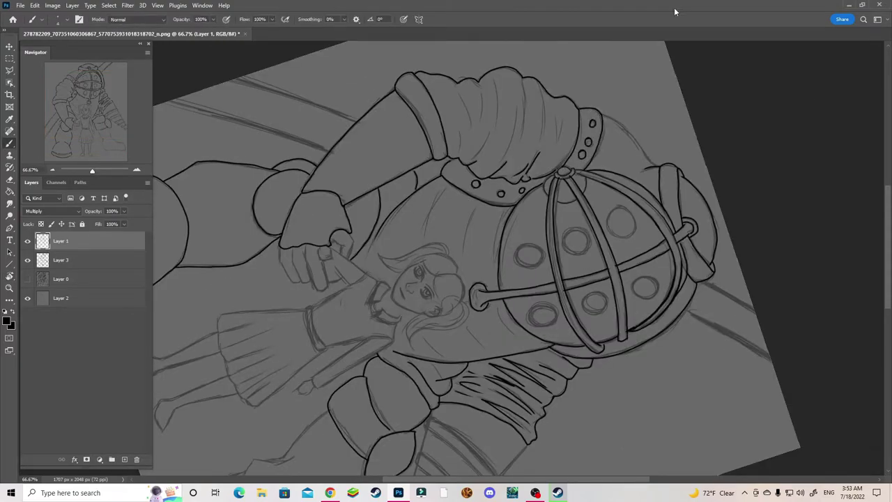
pyautogui.press('Escape')
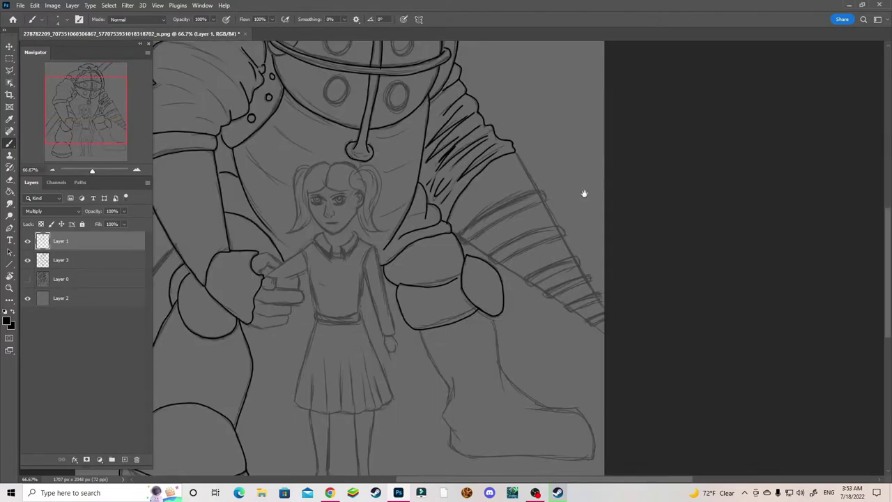
pyautogui.moveTo(494, 425)
pyautogui.mouseDown()
pyautogui.moveTo(467, 182)
pyautogui.moveTo(478, 255)
pyautogui.moveTo(565, 323)
pyautogui.mouseUp()
pyautogui.hotkey('ctrl', 'z')
# - Ink Big Daddy's boot edges and sole, and outline his hand's fingers
pyautogui.moveTo(498, 271); pyautogui.dragTo(566, 324)
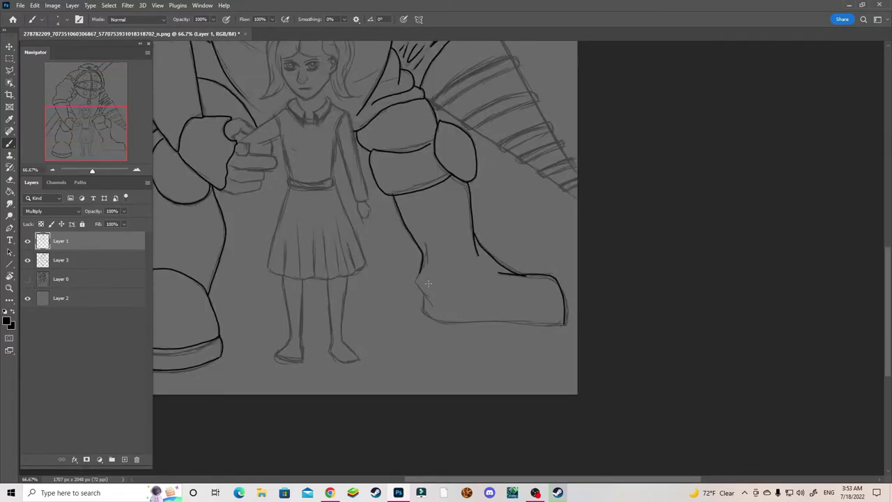
pyautogui.moveTo(422, 251)
pyautogui.mouseDown()
pyautogui.moveTo(446, 325)
pyautogui.moveTo(567, 324)
pyautogui.mouseUp()
pyautogui.moveTo(348, 209); pyautogui.dragTo(276, 181)
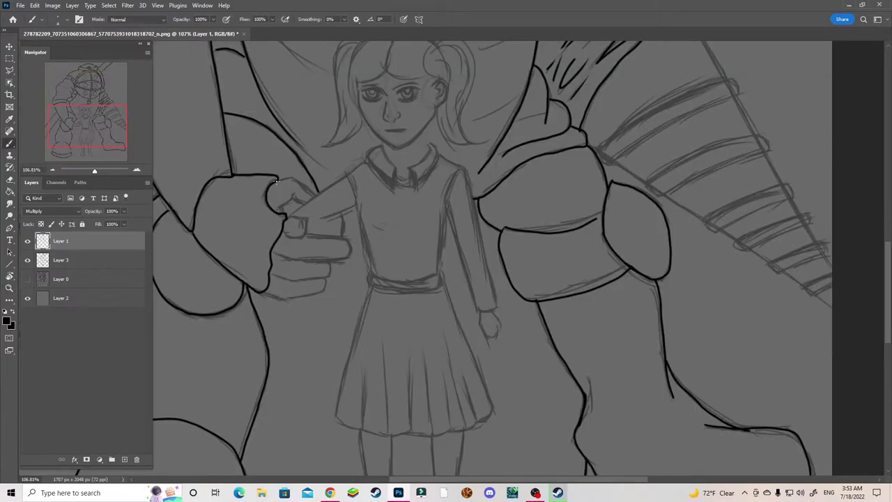
pyautogui.moveTo(314, 232); pyautogui.dragTo(276, 259)
pyautogui.moveTo(331, 259)
pyautogui.mouseDown()
pyautogui.moveTo(277, 281)
pyautogui.moveTo(265, 297)
pyautogui.mouseUp()
pyautogui.moveTo(325, 220)
pyautogui.mouseDown()
pyautogui.moveTo(343, 221)
pyautogui.moveTo(285, 218)
pyautogui.moveTo(348, 174)
pyautogui.mouseUp()
# - Ink the girl's outstretched arm, collar, shoulder, sleeve and cuff
pyautogui.moveTo(316, 222)
pyautogui.mouseDown()
pyautogui.moveTo(350, 202)
pyautogui.moveTo(376, 146)
pyautogui.moveTo(396, 167)
pyautogui.mouseUp()
pyautogui.moveTo(410, 167); pyautogui.dragTo(415, 190)
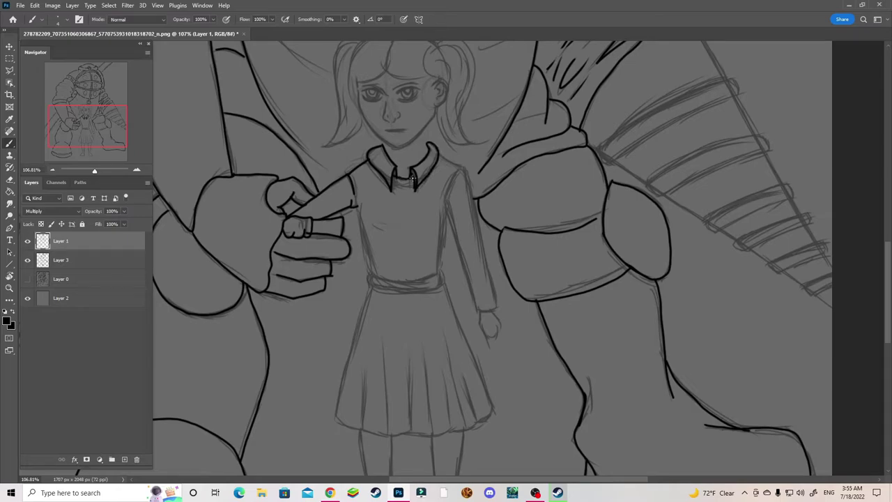
pyautogui.moveTo(437, 152); pyautogui.dragTo(496, 308)
pyautogui.moveTo(468, 180); pyautogui.dragTo(496, 307)
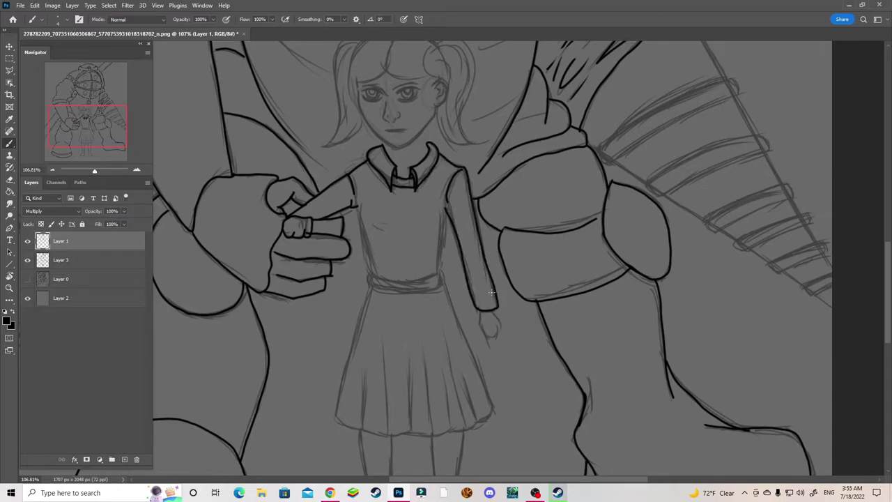
pyautogui.moveTo(372, 282); pyautogui.dragTo(444, 280)
# - Ink the girl's belt, torso sides, cheek, jaw and chin, and darken her mouth
pyautogui.moveTo(373, 291); pyautogui.dragTo(445, 288)
pyautogui.moveTo(356, 204); pyautogui.dragTo(372, 277)
pyautogui.moveTo(441, 276); pyautogui.dragTo(446, 210)
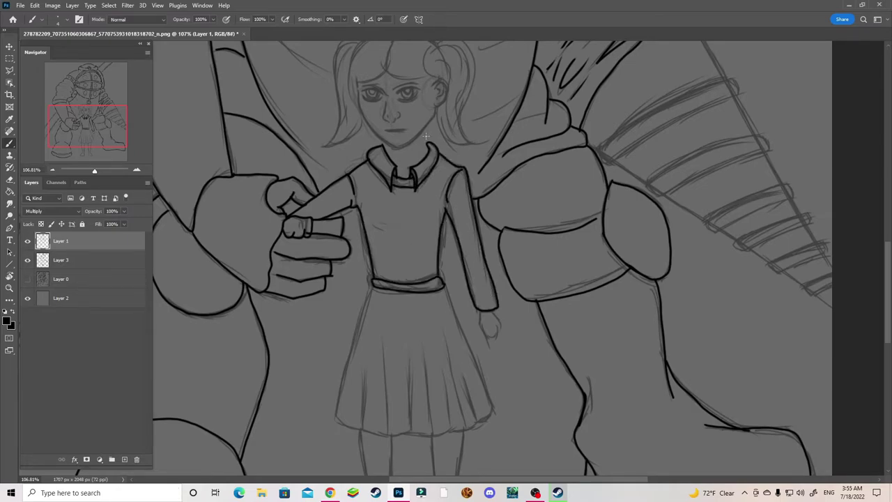
pyautogui.moveTo(357, 82)
pyautogui.mouseDown()
pyautogui.moveTo(394, 148)
pyautogui.moveTo(436, 106)
pyautogui.mouseUp()
pyautogui.moveTo(388, 129); pyautogui.dragTo(402, 128)
pyautogui.scroll(-5, 421, 165)
pyautogui.rightClick(381, 124)
pyautogui.press('Escape')
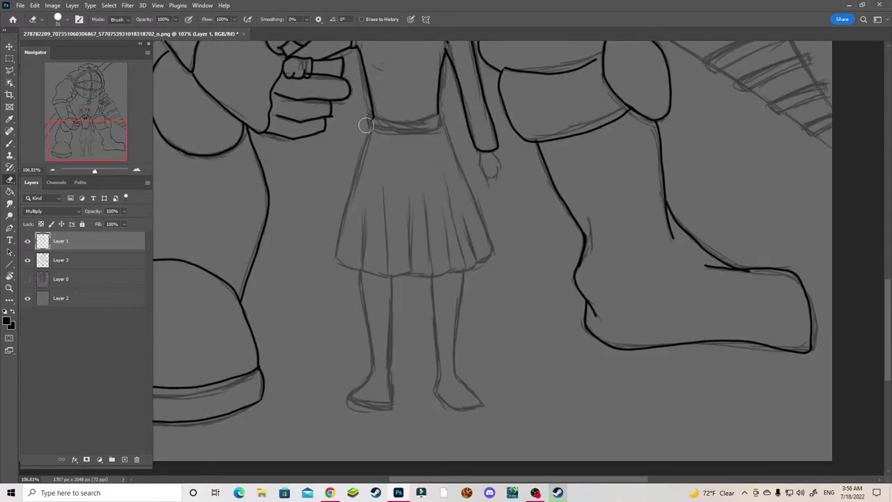
# - Ink the pleated skirt's sides, hem and fold lines below the belt
pyautogui.moveTo(373, 119)
pyautogui.mouseDown()
pyautogui.moveTo(438, 116)
pyautogui.moveTo(445, 124)
pyautogui.moveTo(337, 253)
pyautogui.mouseUp()
pyautogui.moveTo(455, 146); pyautogui.dragTo(490, 257)
pyautogui.moveTo(338, 262); pyautogui.dragTo(487, 258)
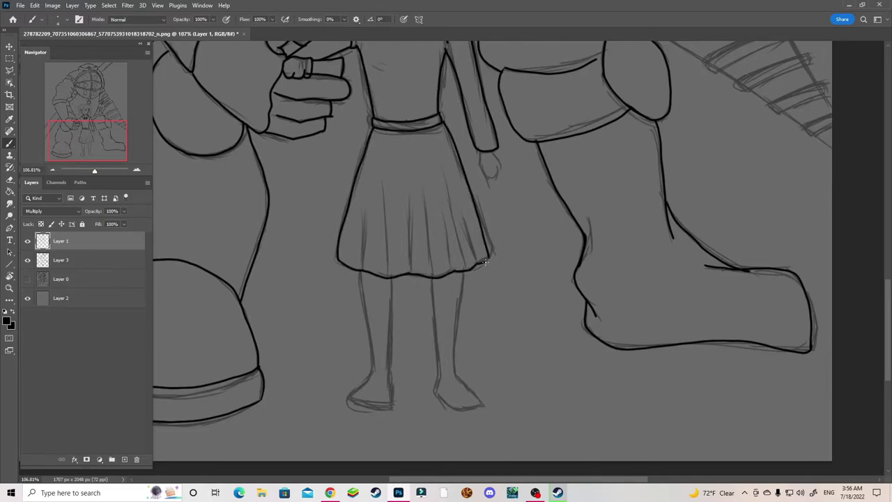
pyautogui.moveTo(367, 205); pyautogui.dragTo(364, 269)
pyautogui.moveTo(387, 195); pyautogui.dragTo(388, 276)
pyautogui.moveTo(410, 188)
pyautogui.mouseDown()
pyautogui.moveTo(411, 271)
pyautogui.moveTo(432, 276)
pyautogui.mouseUp()
pyautogui.moveTo(480, 260); pyautogui.dragTo(462, 201)
pyautogui.moveTo(382, 142); pyautogui.dragTo(376, 297)
pyautogui.scroll(-3, 453, 173)
# - Ink both legs and feet, and draw a sock top across each leg
pyautogui.hotkey('ctrl', 'z')
pyautogui.moveTo(359, 162); pyautogui.dragTo(355, 289)
pyautogui.moveTo(390, 167); pyautogui.dragTo(392, 264)
pyautogui.moveTo(352, 292); pyautogui.dragTo(392, 279)
pyautogui.moveTo(432, 170); pyautogui.dragTo(437, 265)
pyautogui.moveTo(464, 162)
pyautogui.mouseDown()
pyautogui.moveTo(457, 265)
pyautogui.moveTo(479, 296)
pyautogui.mouseUp()
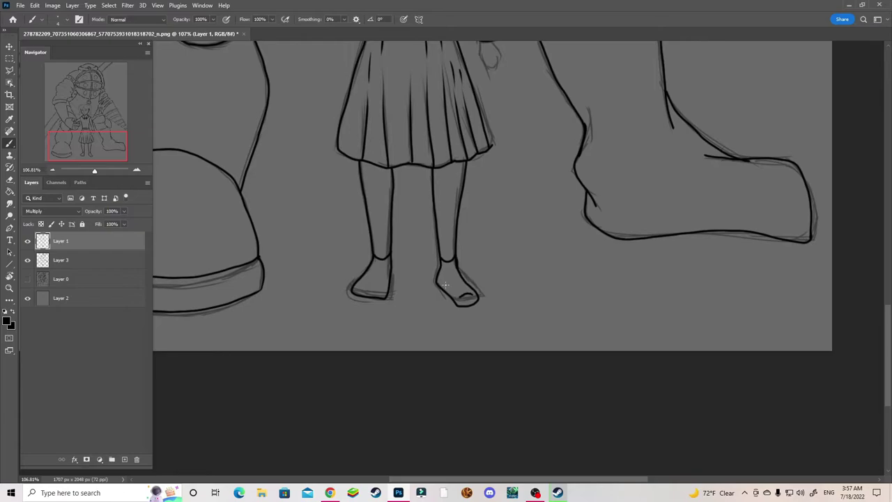
pyautogui.moveTo(361, 181); pyautogui.dragTo(393, 182)
pyautogui.moveTo(433, 184); pyautogui.dragTo(458, 183)
pyautogui.scroll(6, 365, 174)
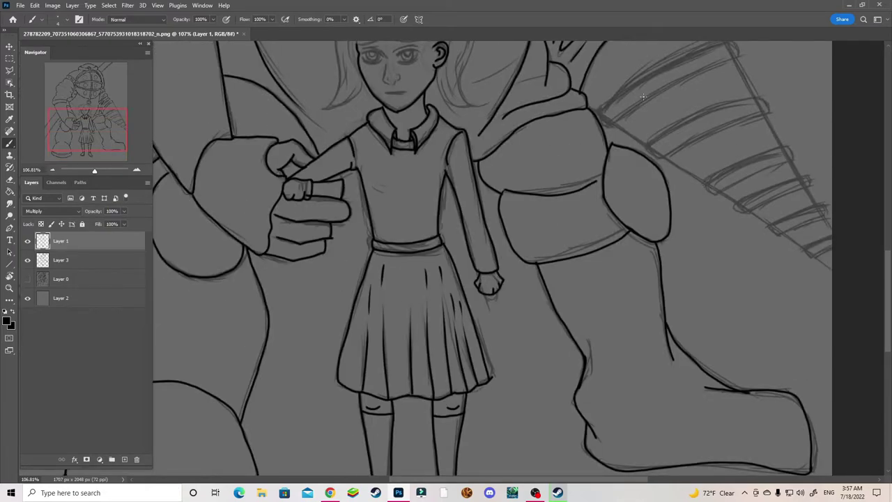
pyautogui.scroll(3, 827, 184)
# - Ink the girl's head top, bangs and both pigtail outlines, undoing one stray line
pyautogui.moveTo(351, 139)
pyautogui.mouseDown()
pyautogui.moveTo(391, 115)
pyautogui.moveTo(333, 164)
pyautogui.moveTo(318, 229)
pyautogui.mouseUp()
pyautogui.moveTo(351, 130)
pyautogui.mouseDown()
pyautogui.moveTo(337, 164)
pyautogui.moveTo(355, 149)
pyautogui.mouseUp()
pyautogui.hotkey('ctrl', 'z')
pyautogui.moveTo(379, 143); pyautogui.dragTo(357, 159)
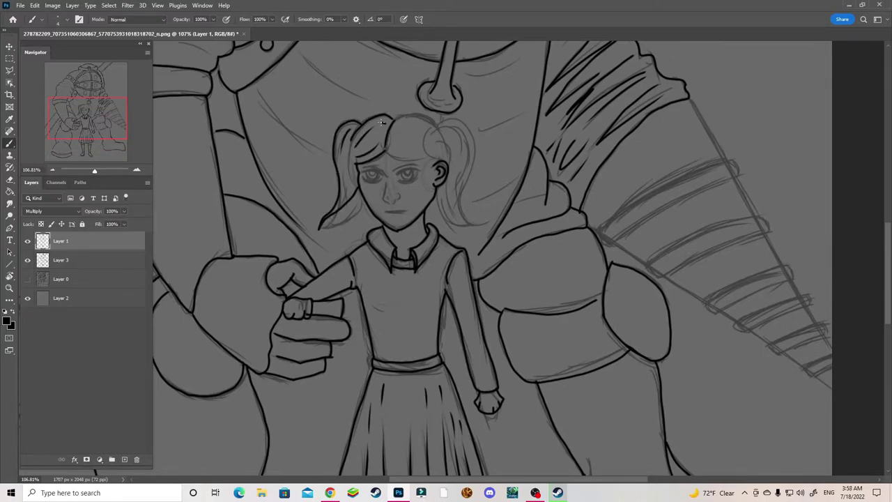
pyautogui.moveTo(382, 122); pyautogui.dragTo(369, 144)
pyautogui.moveTo(393, 119); pyautogui.dragTo(434, 123)
pyautogui.moveTo(385, 161)
pyautogui.mouseDown()
pyautogui.moveTo(426, 152)
pyautogui.moveTo(443, 163)
pyautogui.mouseUp()
pyautogui.moveTo(428, 127); pyautogui.dragTo(473, 136)
pyautogui.moveTo(473, 137); pyautogui.dragTo(483, 223)
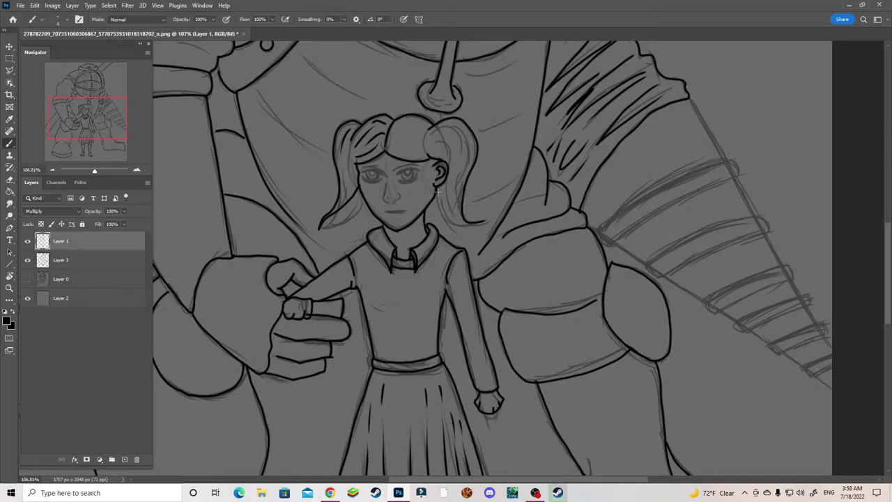
pyautogui.moveTo(438, 190); pyautogui.dragTo(480, 228)
pyautogui.moveTo(432, 126)
pyautogui.mouseDown()
pyautogui.moveTo(467, 175)
pyautogui.moveTo(457, 207)
pyautogui.mouseUp()
# - Zoom in on the face and draw eyelids, irises and pupils in both eyes
pyautogui.press('z')
pyautogui.moveTo(488, 160)
pyautogui.mouseDown()
pyautogui.moveTo(444, 160)
pyautogui.moveTo(516, 160)
pyautogui.mouseUp()
pyautogui.press('b')
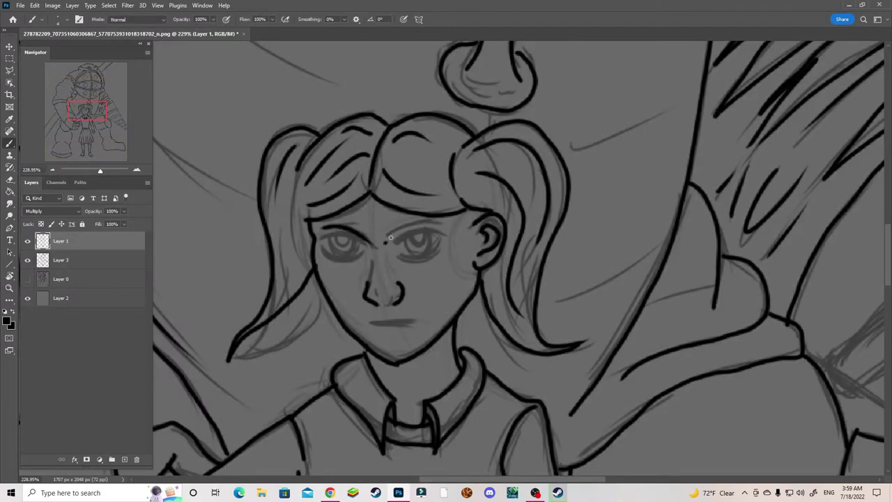
pyautogui.moveTo(390, 238); pyautogui.dragTo(444, 231)
pyautogui.moveTo(320, 231)
pyautogui.mouseDown()
pyautogui.moveTo(364, 244)
pyautogui.moveTo(363, 261)
pyautogui.mouseUp()
pyautogui.moveTo(401, 252); pyautogui.dragTo(441, 241)
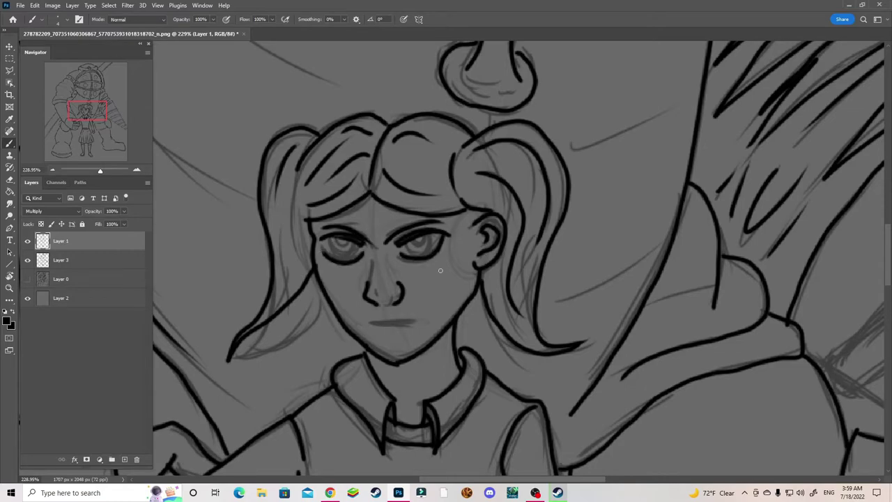
pyautogui.hotkey('ctrl', 'z')
pyautogui.hotkey('ctrl', 'z')
pyautogui.hotkey('ctrl', 'z')
pyautogui.moveTo(327, 240); pyautogui.dragTo(357, 256)
pyautogui.moveTo(411, 237); pyautogui.dragTo(436, 252)
pyautogui.moveTo(329, 239); pyautogui.dragTo(354, 251)
pyautogui.moveTo(415, 235); pyautogui.dragTo(426, 257)
# - Zoom out and add a new layer set to Multiply blending
pyautogui.press('z')
pyautogui.moveTo(370, 323)
pyautogui.mouseDown()
pyautogui.moveTo(418, 323)
pyautogui.moveTo(293, 323)
pyautogui.mouseUp()
pyautogui.click(124, 459)
pyautogui.click(52, 211)
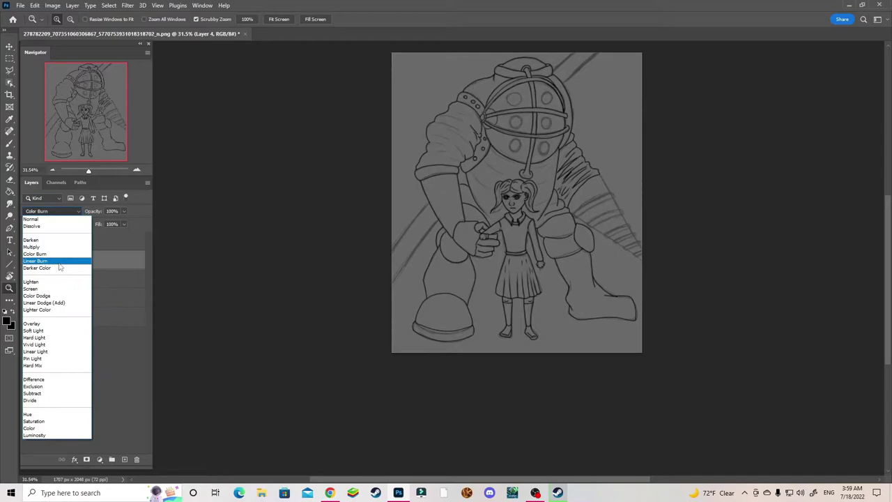
pyautogui.click(31, 247)
pyautogui.press('b')
# - Rotate the canvas view, draw a long straight beam stroke and tilt it about 4.7 degrees
pyautogui.moveTo(571, 135); pyautogui.dragTo(474, 187)
pyautogui.moveTo(490, 125); pyautogui.dragTo(41, 127)
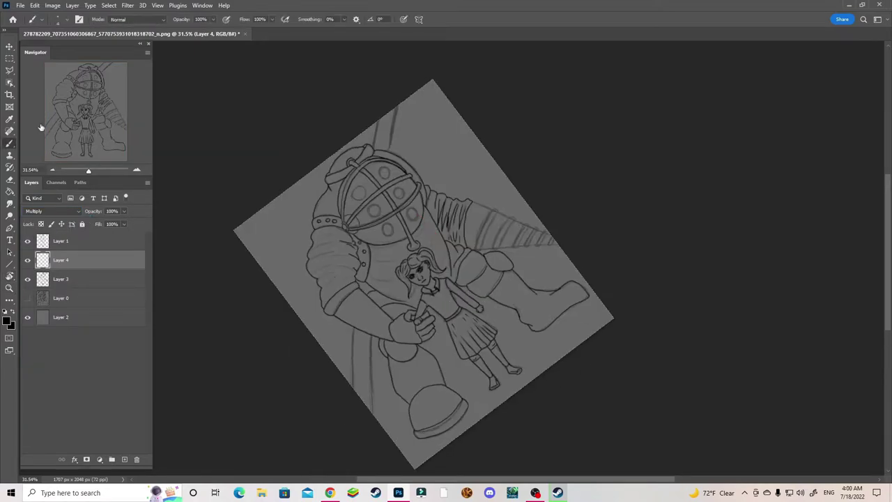
pyautogui.moveTo(377, 122); pyautogui.dragTo(378, 420)
pyautogui.click(34, 4)
pyautogui.click(192, 184)
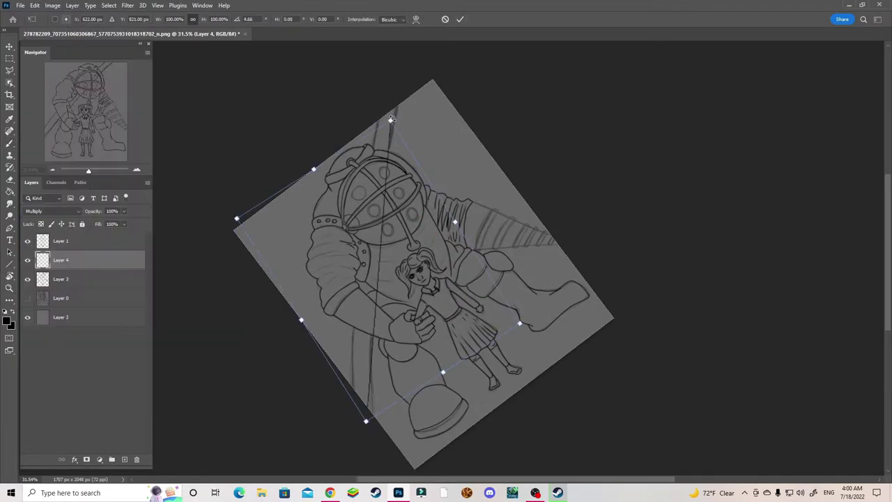
pyautogui.moveTo(361, 135); pyautogui.dragTo(371, 136)
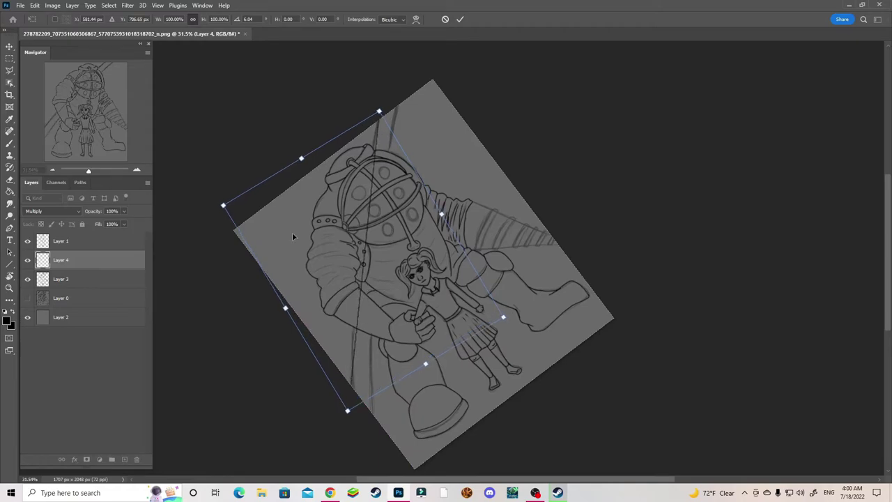
pyautogui.press('Return')
# - Duplicate Layer 4, then delete the Layer 4 copy
pyautogui.rightClick(85, 260)
pyautogui.click(117, 128)
pyautogui.press('Return')
pyautogui.press('v')
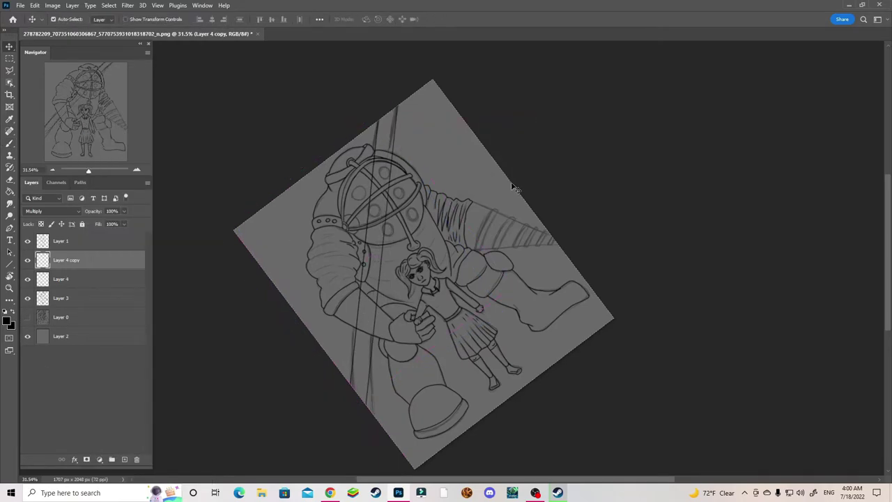
pyautogui.hotkey('ctrl', 't')
pyautogui.press('Escape')
pyautogui.rightClick(66, 260)
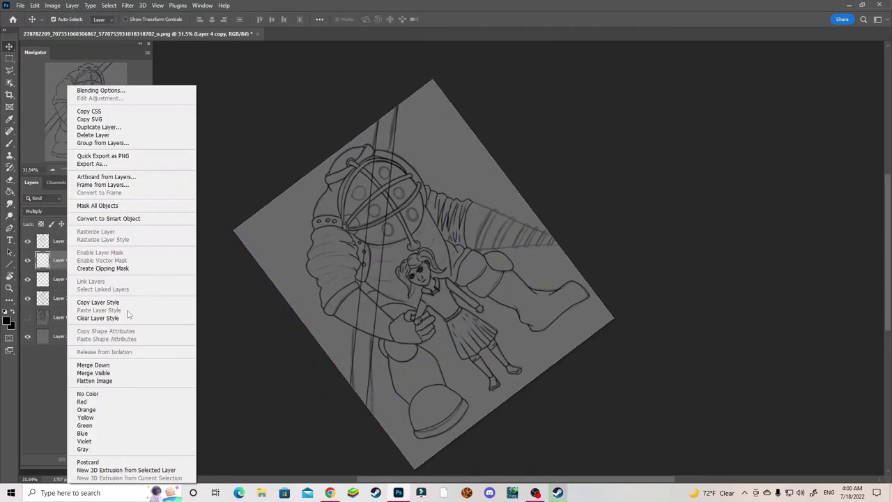
pyautogui.click(91, 131)
# - Erase stray vertical lines, reset the canvas view upright, and restore the floor line
pyautogui.press('e')
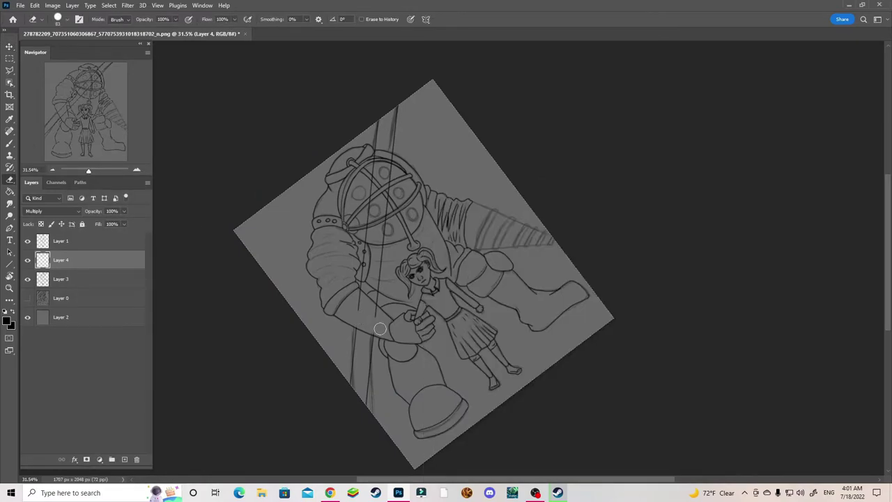
pyautogui.moveTo(380, 328); pyautogui.dragTo(383, 160)
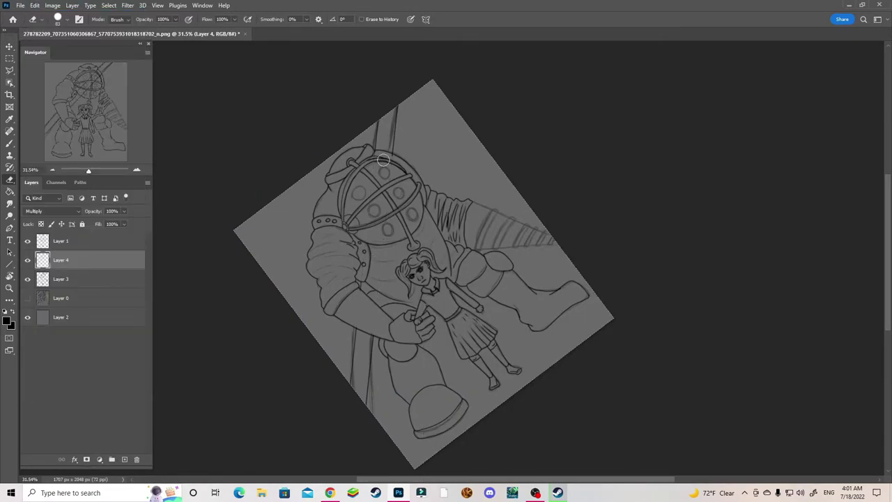
pyautogui.press('Escape')
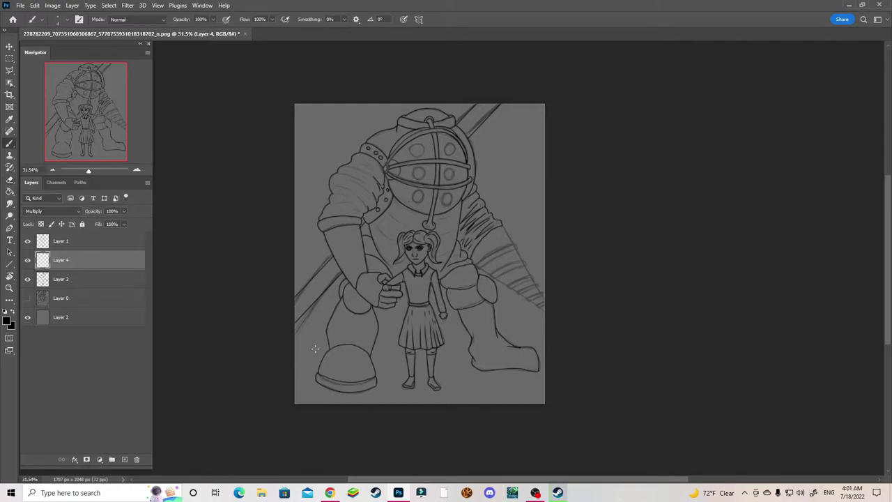
pyautogui.hotkey('ctrl', 'z')
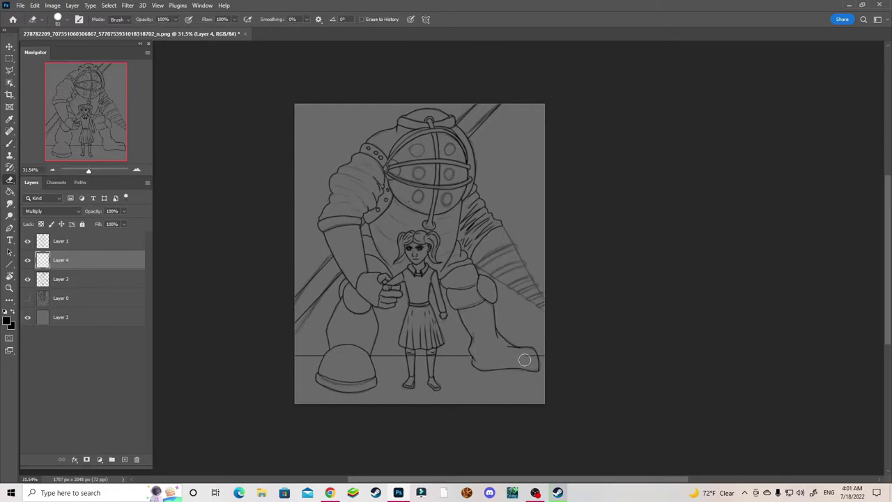
pyautogui.press('[')
pyautogui.press('[')
pyautogui.press('[')
# - Draw dark band outlines across Big Daddy's right upper arm and forearm on Layer 1
pyautogui.scroll(3, 488, 279)
pyautogui.hotkey('alt', ']')
pyautogui.press('b')
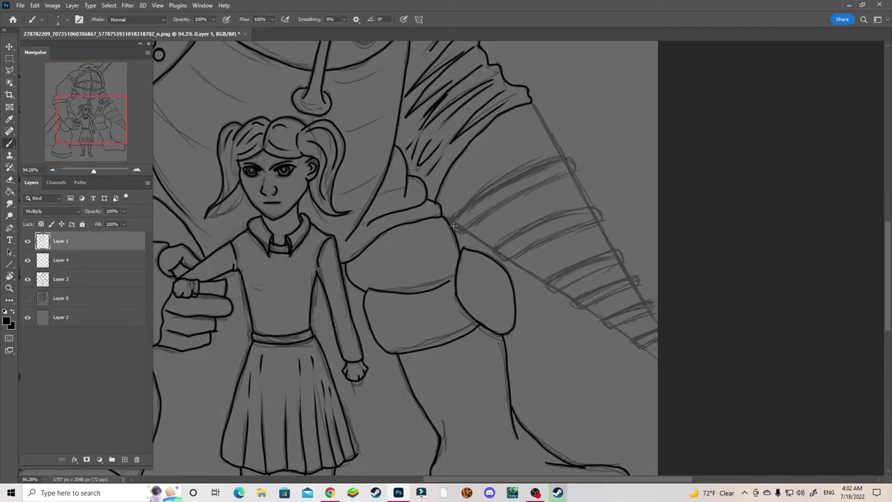
pyautogui.moveTo(453, 225); pyautogui.dragTo(573, 161)
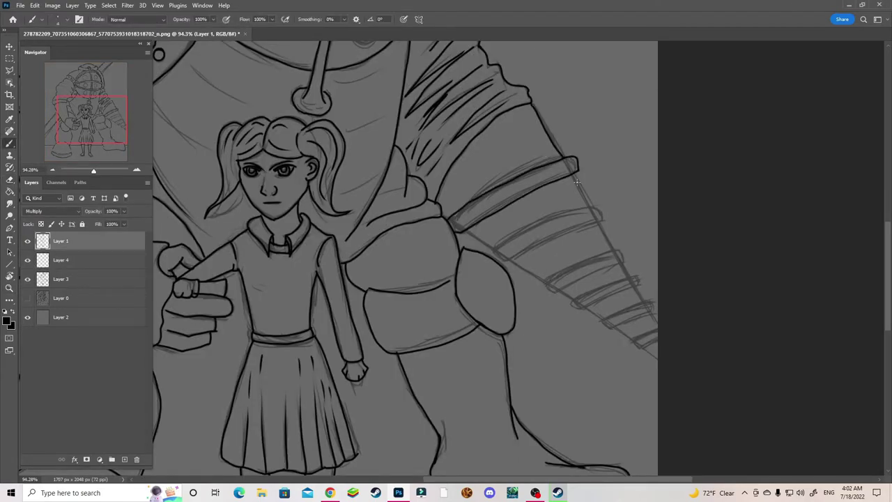
pyautogui.hotkey('ctrl', 'z')
pyautogui.moveTo(494, 253); pyautogui.dragTo(596, 209)
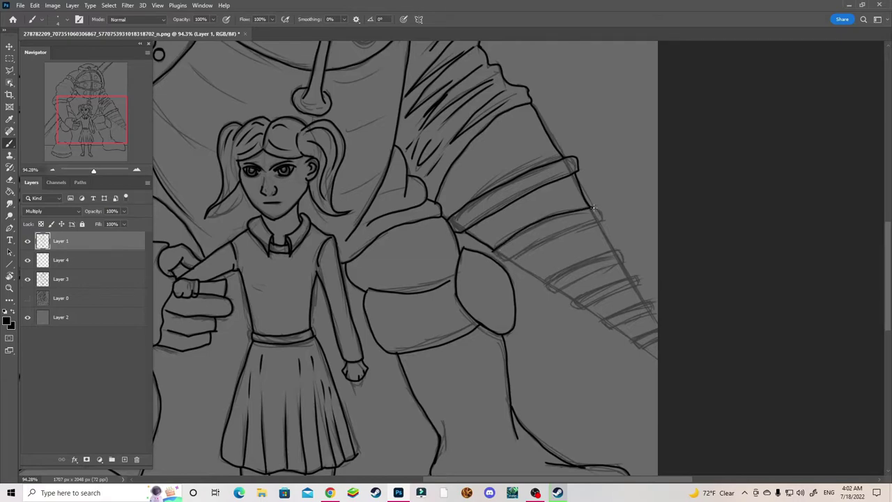
pyautogui.hotkey('ctrl', 'z')
pyautogui.moveTo(494, 253); pyautogui.dragTo(602, 219)
pyautogui.moveTo(545, 285)
pyautogui.mouseDown()
pyautogui.moveTo(620, 249)
pyautogui.moveTo(623, 261)
pyautogui.moveTo(552, 296)
pyautogui.mouseUp()
pyautogui.moveTo(619, 249); pyautogui.dragTo(622, 262)
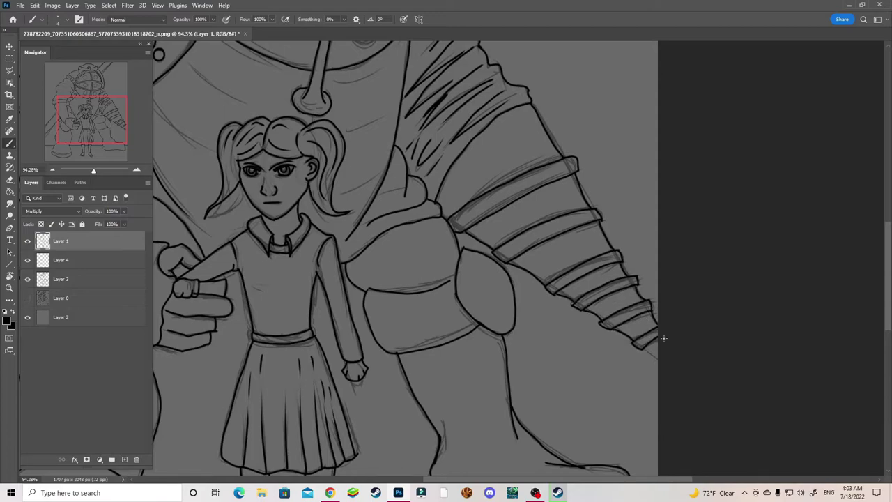
pyautogui.scroll(-5, 376, 96)
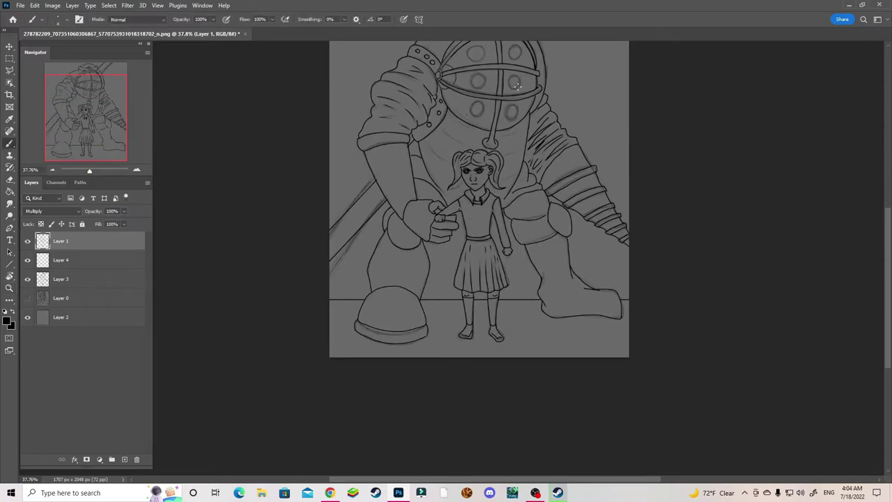
# - Select a small circle on the helmet with the Elliptical Marquee and stroke its outline
pyautogui.scroll(2, 399, 243)
pyautogui.rightClick(10, 58)
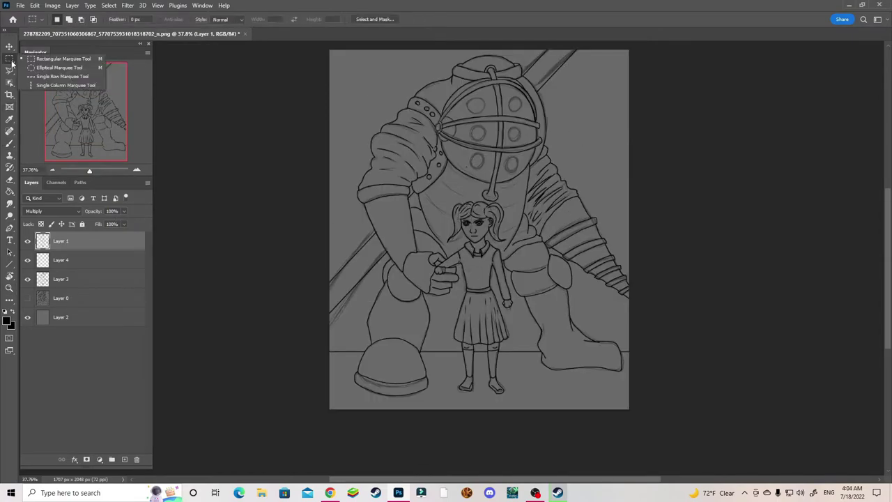
pyautogui.click(35, 68)
pyautogui.moveTo(468, 98); pyautogui.dragTo(483, 113)
pyautogui.click(34, 5)
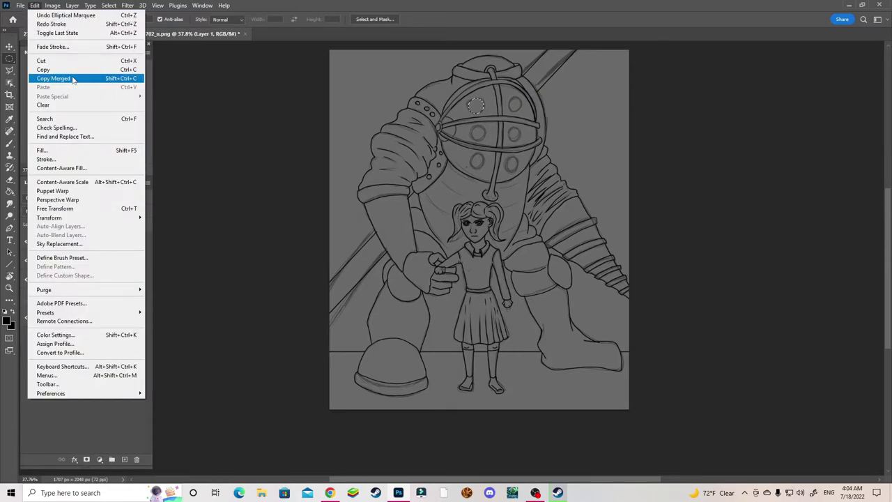
pyautogui.click(72, 160)
pyautogui.press('Return')
pyautogui.hotkey('ctrl', 'd')
# - Stroke the circle on a new Layer 5 and move a copy right along the helmet
pyautogui.press('v')
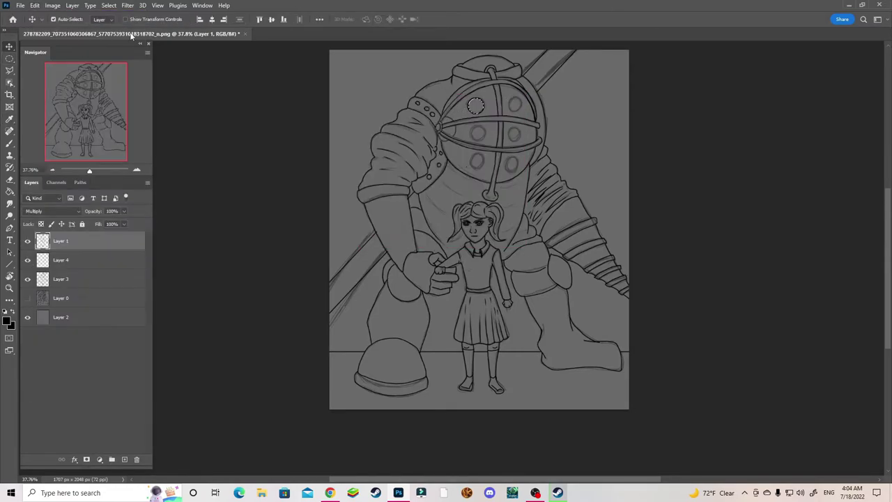
pyautogui.press('Up')
pyautogui.press('Return')
pyautogui.hotkey('ctrl', 'shift', 'd')
pyautogui.hotkey('ctrl', 'shift', 'alt', 'n')
pyautogui.click(35, 5)
pyautogui.click(71, 160)
pyautogui.press('Return')
pyautogui.press('Return')
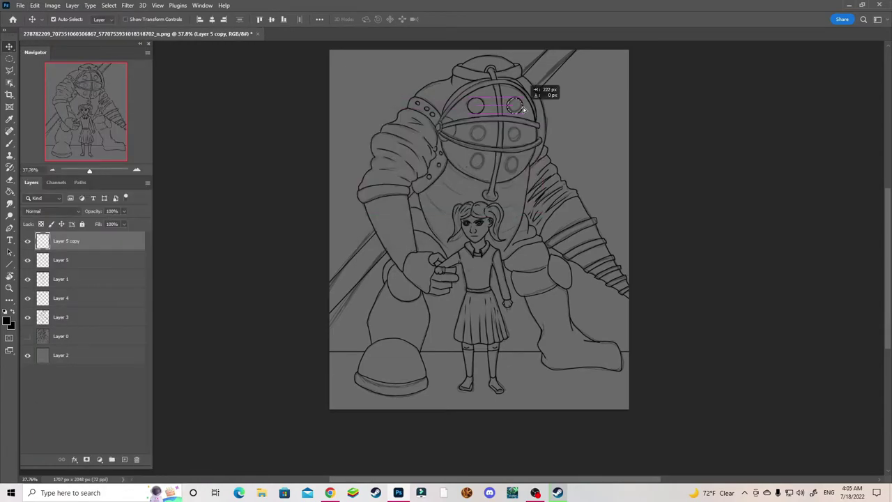
pyautogui.moveTo(473, 115); pyautogui.dragTo(509, 131)
pyautogui.hotkey('ctrl', 'd')
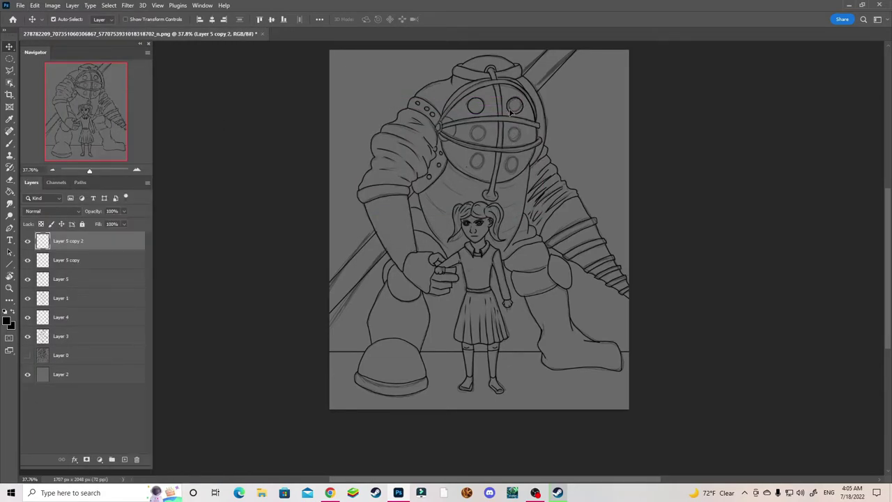
# - Duplicate and place further porthole circle copies around the helmet
pyautogui.rightClick(66, 243)
pyautogui.click(23, 50)
pyautogui.moveTo(512, 139)
pyautogui.mouseDown()
pyautogui.moveTo(481, 136)
pyautogui.moveTo(486, 165)
pyautogui.moveTo(518, 169)
pyautogui.mouseUp()
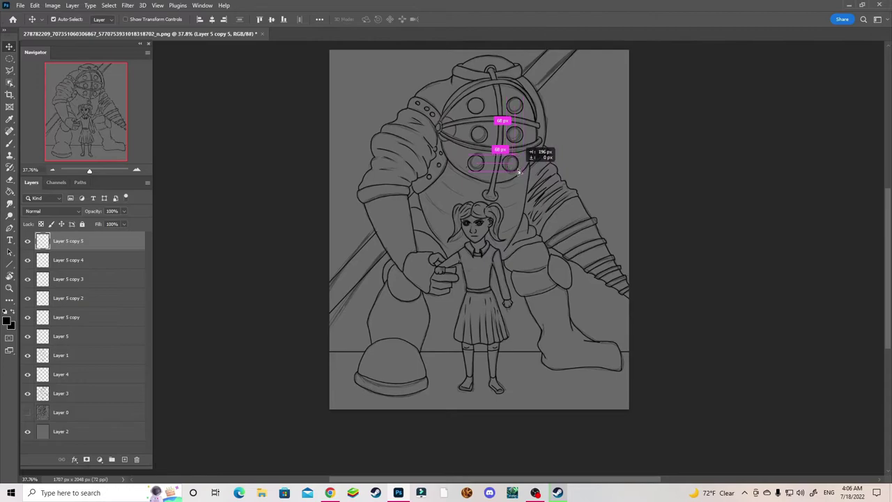
pyautogui.press('Right')
pyautogui.press('Return')
pyautogui.press('Right')
pyautogui.press('Return')
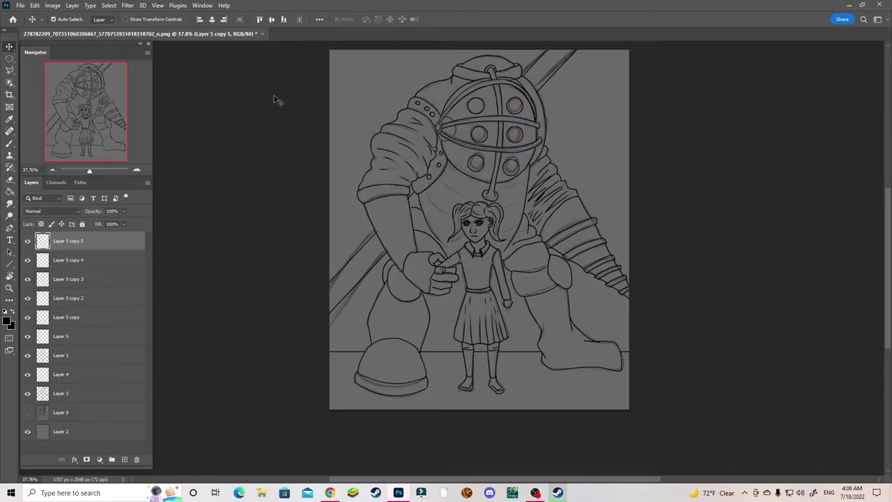
# - Merge the circle layers into one Multiply layer and make Layer 1 active again
pyautogui.keyDown('shift'); pyautogui.click(70, 336); pyautogui.keyUp('shift')
pyautogui.hotkey('ctrl', 'e')
pyautogui.click(52, 211)
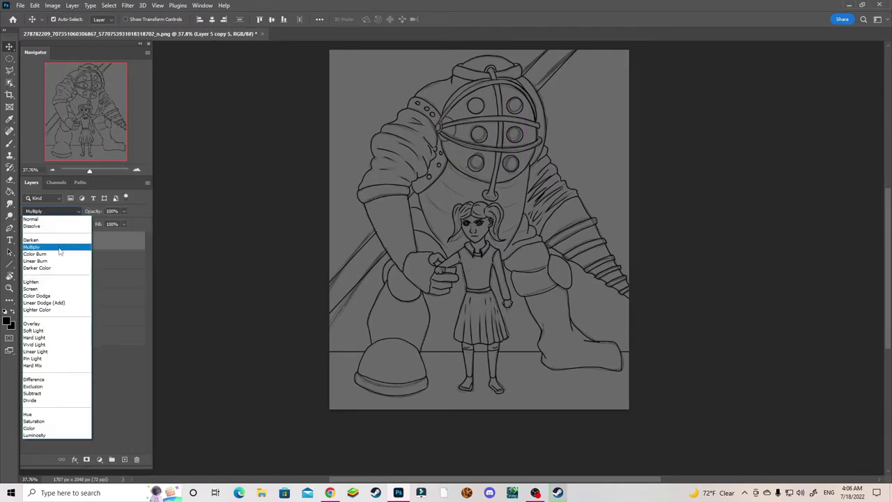
pyautogui.click(42, 240)
pyautogui.click(70, 260)
pyautogui.press('b')
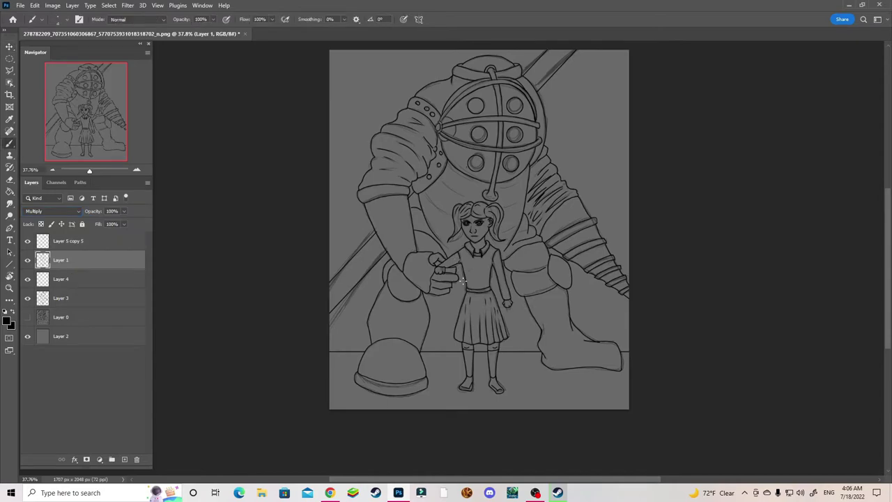
pyautogui.click(128, 5)
pyautogui.click(460, 267)
pyautogui.press('e')
pyautogui.click(14, 145)
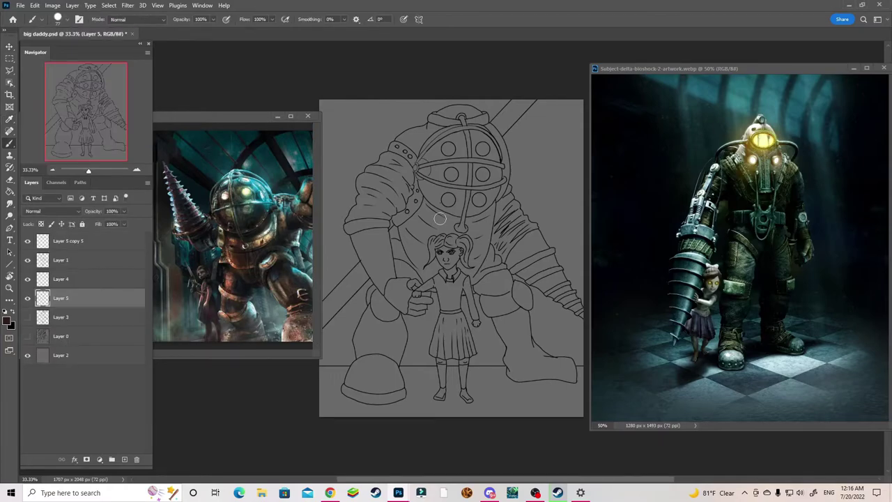
# - Paint dark brown over Big Daddy's left arm and helmet dome on Layer 5
pyautogui.moveTo(440, 219)
pyautogui.mouseDown()
pyautogui.moveTo(412, 251)
pyautogui.moveTo(418, 279)
pyautogui.moveTo(383, 230)
pyautogui.moveTo(356, 213)
pyautogui.moveTo(376, 163)
pyautogui.moveTo(439, 185)
pyautogui.moveTo(411, 148)
pyautogui.moveTo(453, 133)
pyautogui.moveTo(460, 237)
pyautogui.moveTo(438, 120)
pyautogui.moveTo(479, 123)
pyautogui.moveTo(439, 268)
pyautogui.moveTo(355, 230)
pyautogui.moveTo(371, 299)
pyautogui.moveTo(362, 341)
pyautogui.moveTo(401, 328)
pyautogui.moveTo(366, 376)
pyautogui.moveTo(400, 397)
pyautogui.moveTo(379, 364)
pyautogui.moveTo(404, 391)
pyautogui.mouseUp()
pyautogui.moveTo(410, 382); pyautogui.dragTo(456, 313)
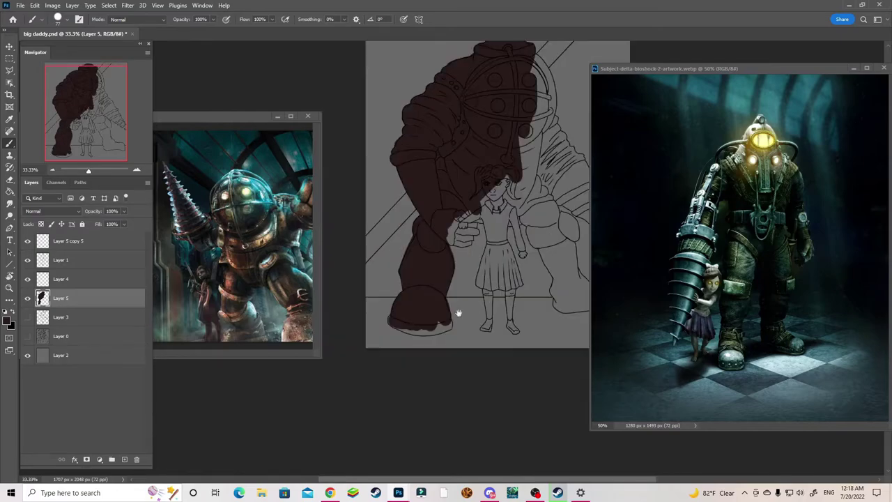
pyautogui.moveTo(390, 328)
pyautogui.mouseDown()
pyautogui.moveTo(442, 323)
pyautogui.moveTo(450, 331)
pyautogui.mouseUp()
pyautogui.press('e')
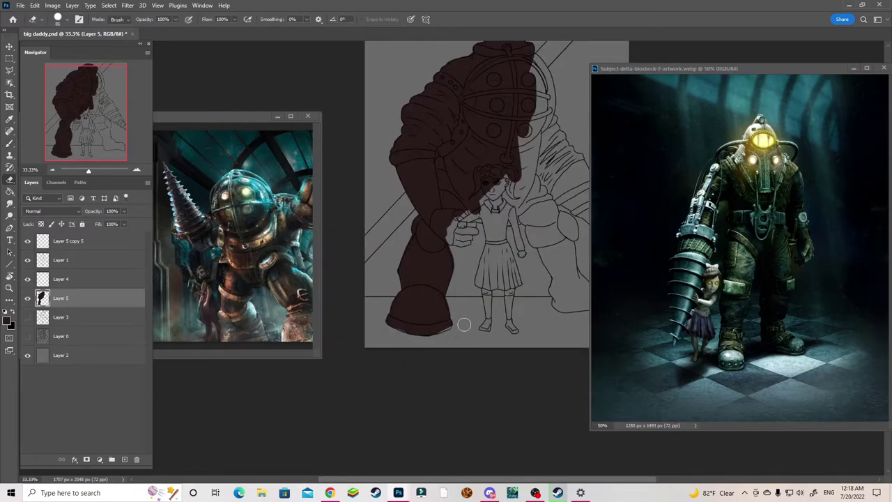
pyautogui.press('b')
pyautogui.scroll(2, 474, 302)
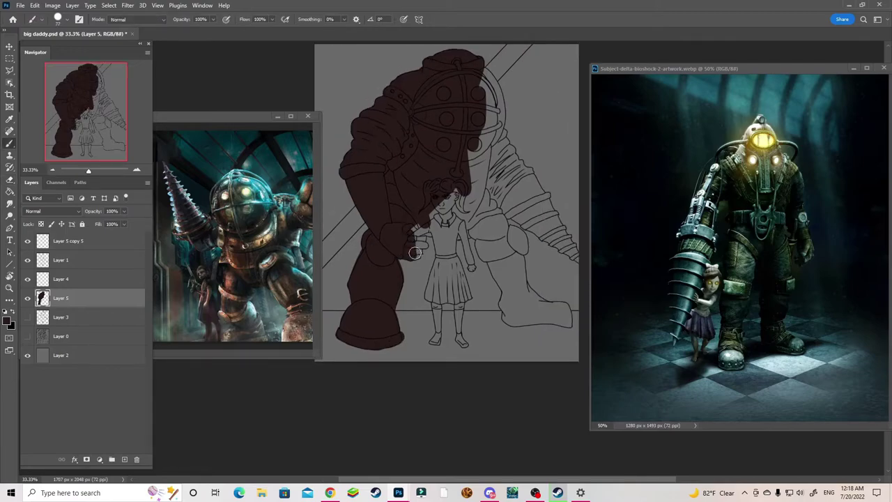
# - Extend the dark brown over the helmet's right side, right shoulder and drill arm
pyautogui.moveTo(397, 251)
pyautogui.mouseDown()
pyautogui.moveTo(460, 195)
pyautogui.moveTo(477, 237)
pyautogui.moveTo(498, 154)
pyautogui.mouseUp()
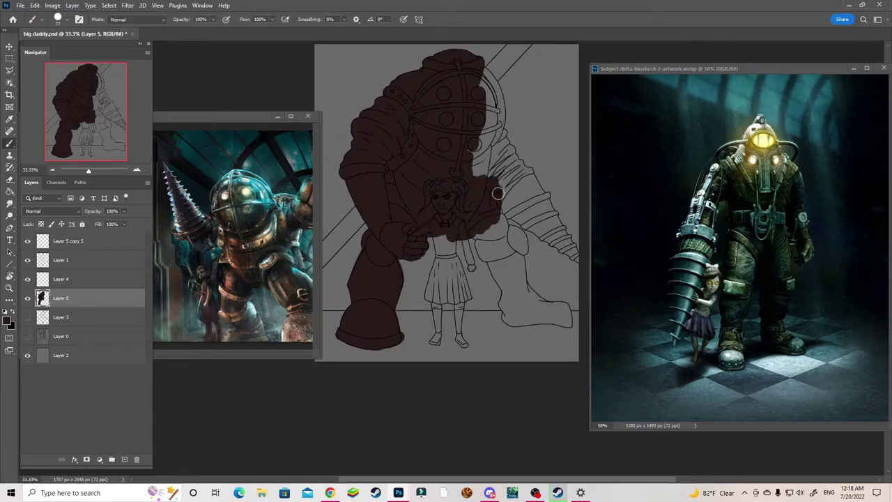
pyautogui.scroll(3, 468, 200)
pyautogui.moveTo(468, 201)
pyautogui.mouseDown()
pyautogui.moveTo(454, 239)
pyautogui.moveTo(479, 239)
pyautogui.mouseUp()
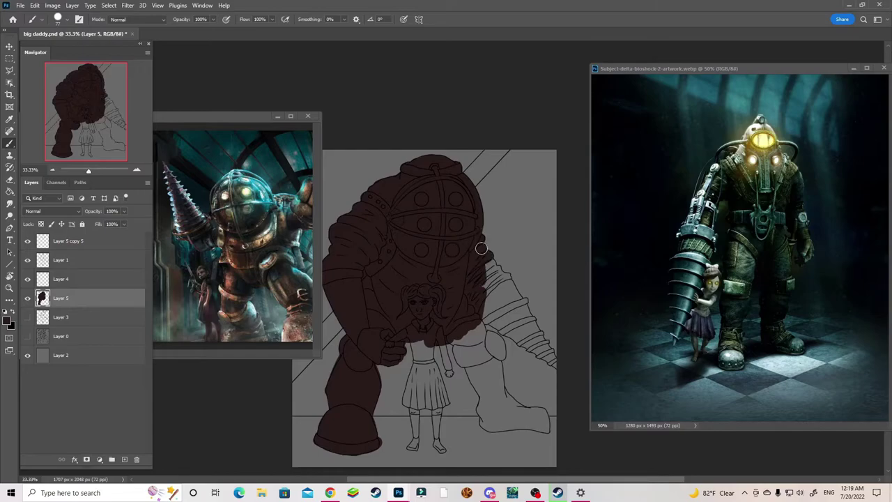
pyautogui.moveTo(492, 269); pyautogui.dragTo(486, 318)
pyautogui.moveTo(506, 278); pyautogui.dragTo(516, 317)
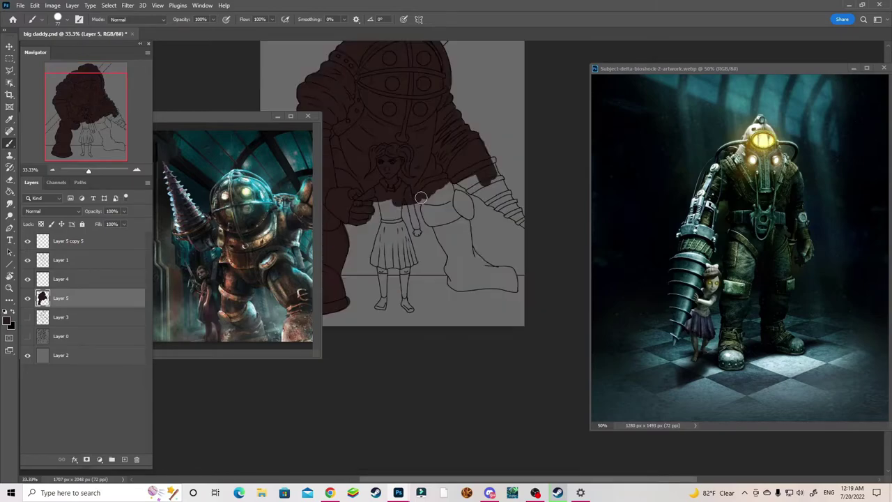
pyautogui.scroll(-4, 487, 279)
# - Fill the area beside the girl and Big Daddy's lower leg and boot with dark brown
pyautogui.moveTo(422, 199)
pyautogui.mouseDown()
pyautogui.moveTo(432, 223)
pyautogui.moveTo(446, 182)
pyautogui.mouseUp()
pyautogui.moveTo(468, 212)
pyautogui.mouseDown()
pyautogui.moveTo(453, 247)
pyautogui.moveTo(467, 235)
pyautogui.moveTo(472, 259)
pyautogui.moveTo(510, 276)
pyautogui.mouseUp()
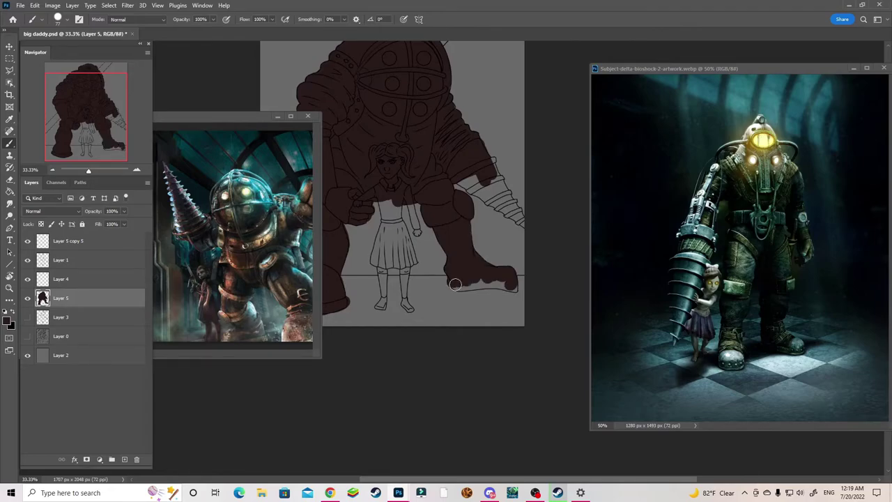
pyautogui.moveTo(455, 284); pyautogui.dragTo(502, 278)
pyautogui.rightClick(494, 279)
pyautogui.press('Escape')
pyautogui.moveTo(446, 209); pyautogui.dragTo(524, 292)
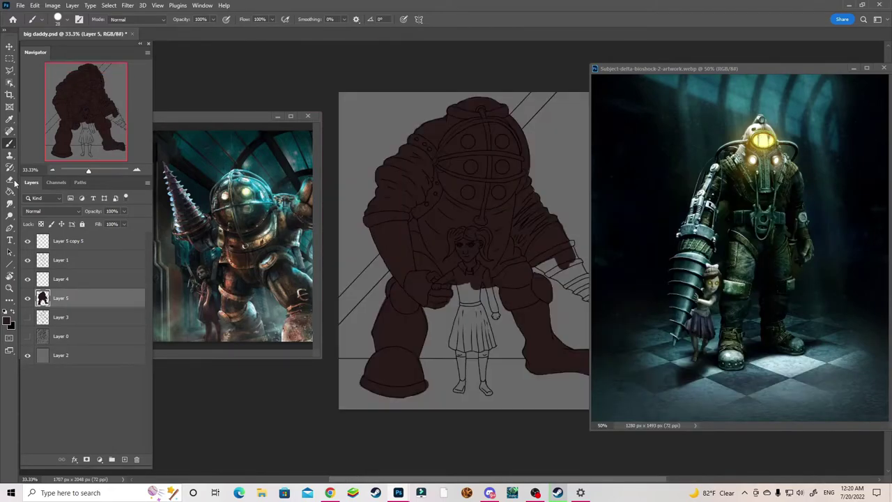
# - Check the eraser and brush size options and shift the view slightly left
pyautogui.click(10, 179)
pyautogui.rightClick(443, 179)
pyautogui.press('Escape')
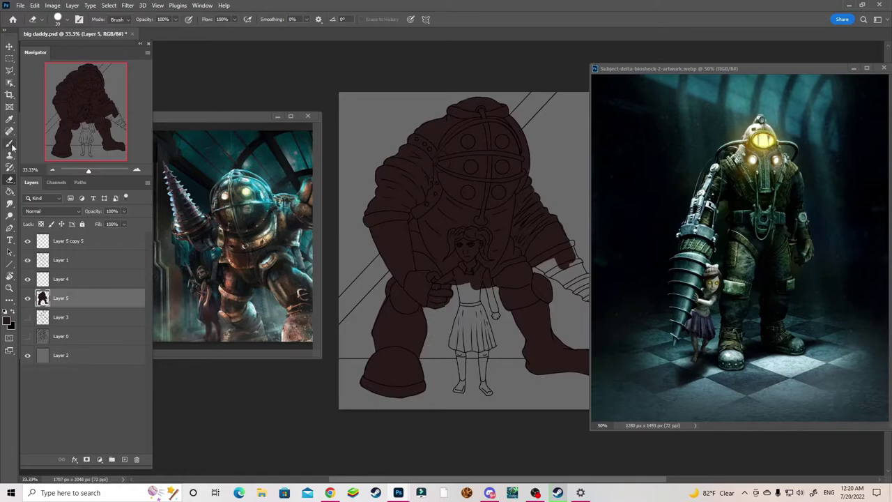
pyautogui.click(10, 143)
pyautogui.rightClick(436, 179)
pyautogui.press('Escape')
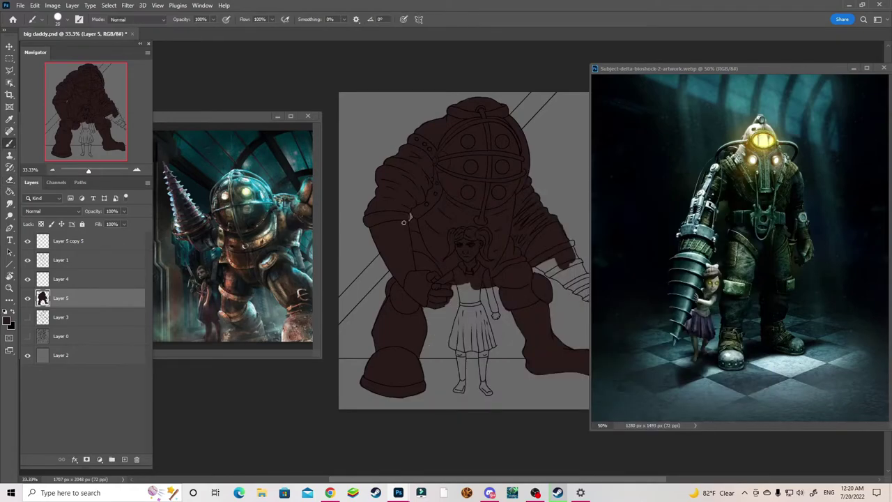
pyautogui.moveTo(541, 250); pyautogui.dragTo(494, 242)
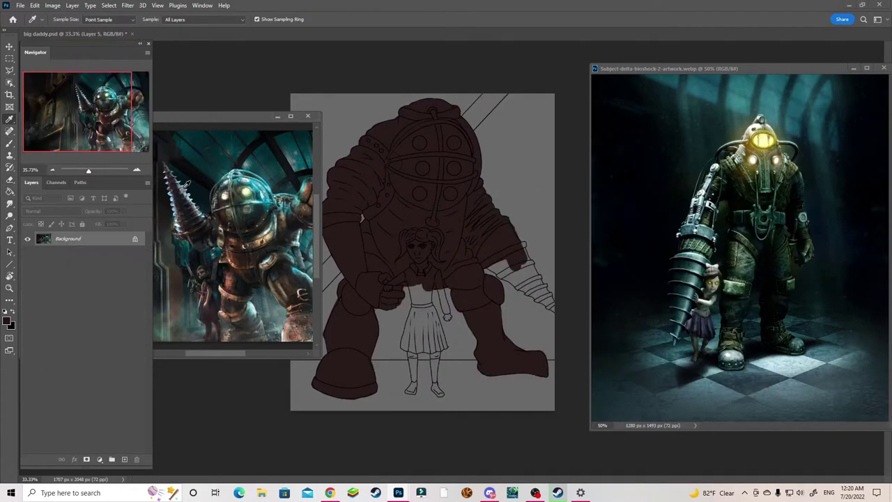
# - Brush pale pink over the drill on Layer 5 and add a new Layer 6 above it
pyautogui.moveTo(495, 254); pyautogui.dragTo(529, 263)
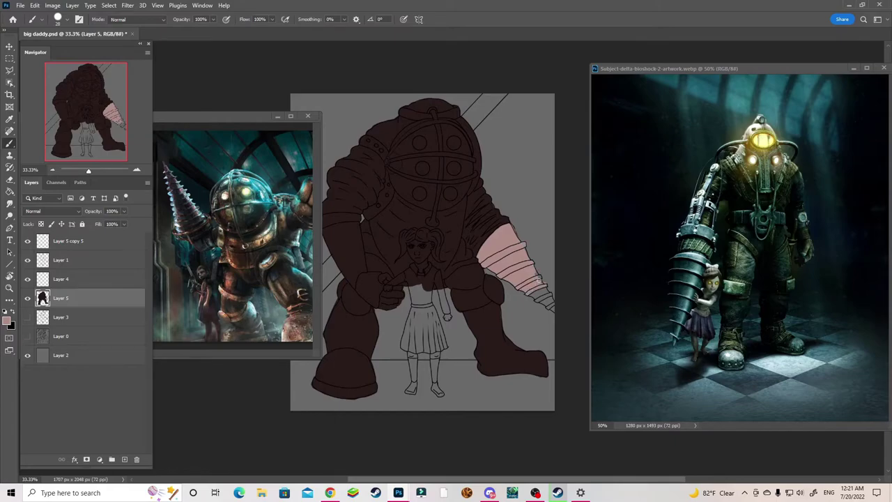
pyautogui.press('e')
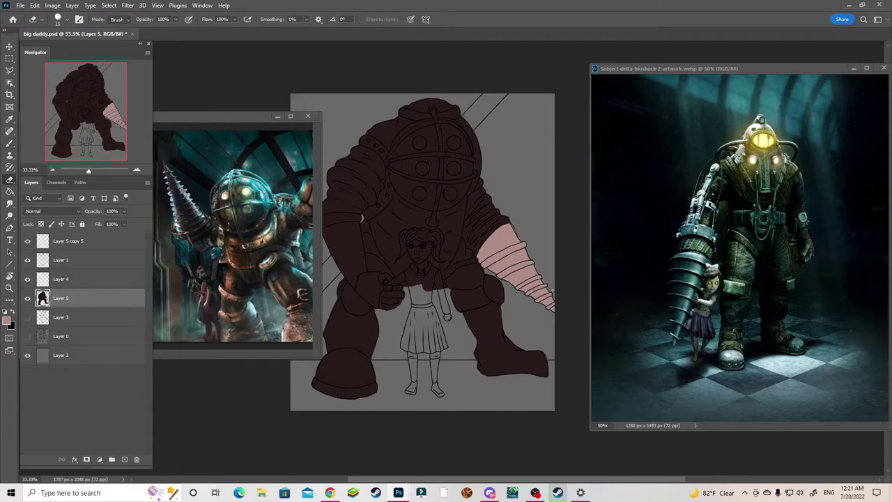
pyautogui.click(117, 461)
pyautogui.press('b')
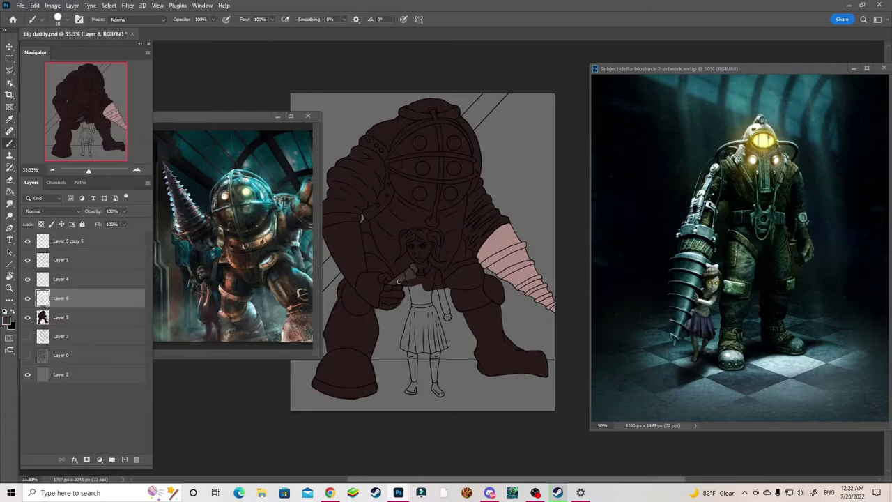
# - Fill the Little Sister's dress with grey on Layer 6, adding a darker belt band
pyautogui.moveTo(417, 307); pyautogui.dragTo(411, 357)
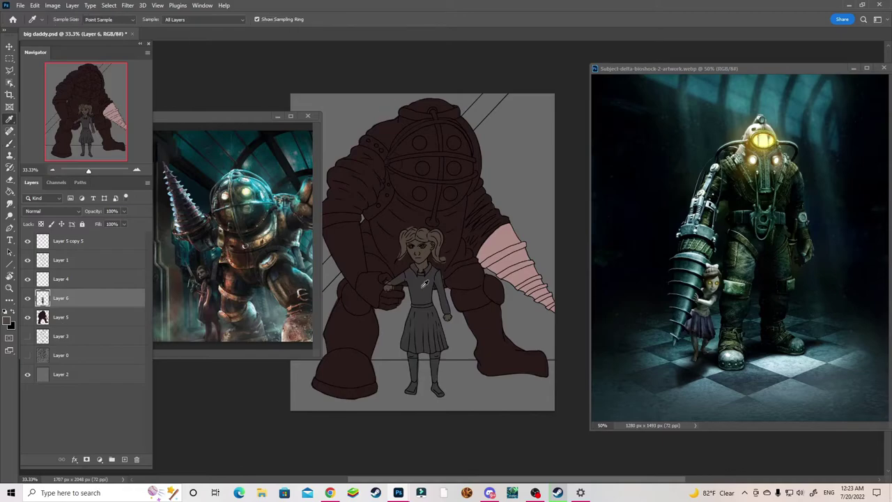
pyautogui.press('e')
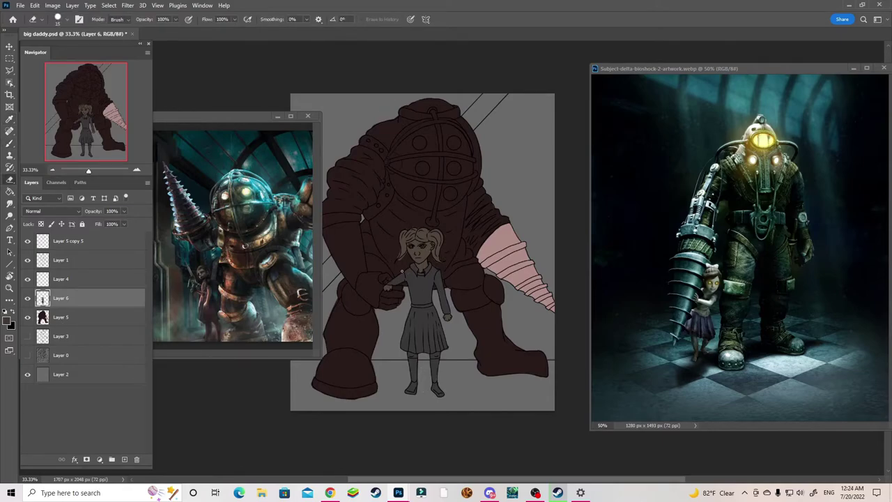
pyautogui.click(10, 143)
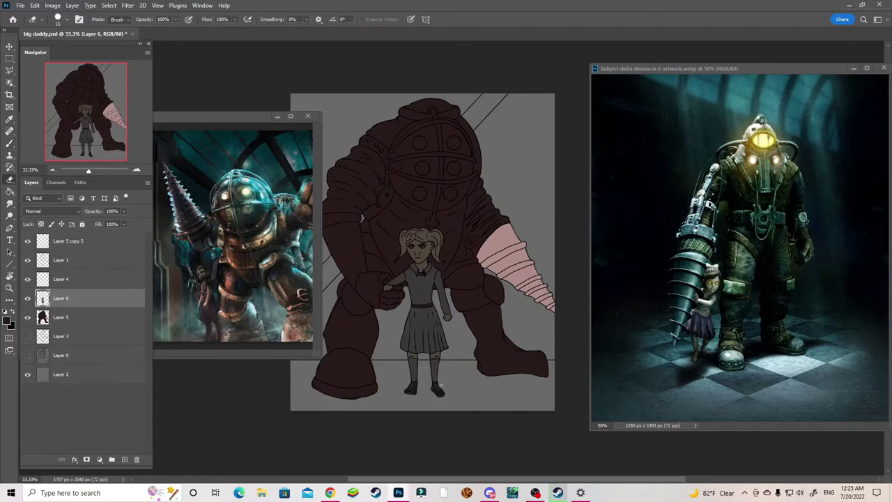
# - Add a new layer above Layer 3 and fill a teal floor band along the canvas bottom
pyautogui.click(61, 336)
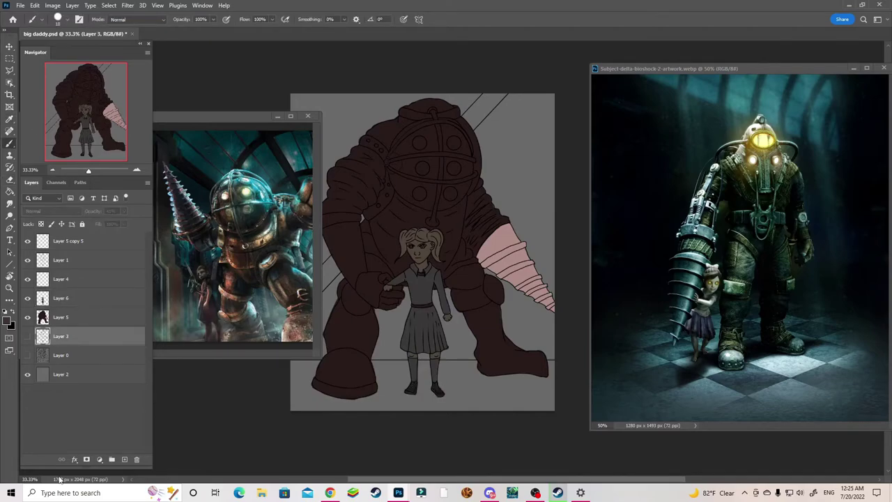
pyautogui.click(111, 458)
pyautogui.hotkey('ctrl', '-')
pyautogui.moveTo(394, 274); pyautogui.dragTo(550, 304)
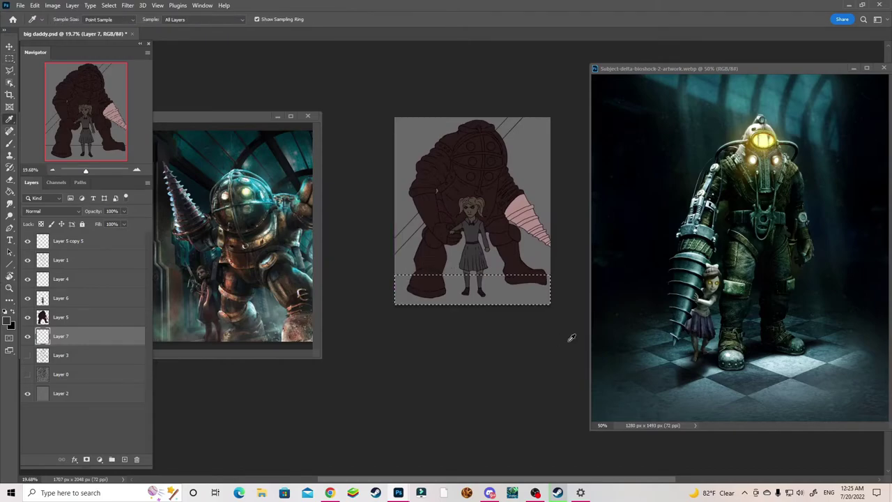
pyautogui.click(262, 298)
pyautogui.press('b')
pyautogui.hotkey('alt', 'BackSpace')
# - Sample black from the reference and draw thick black diagonal beams across the background
pyautogui.press('i')
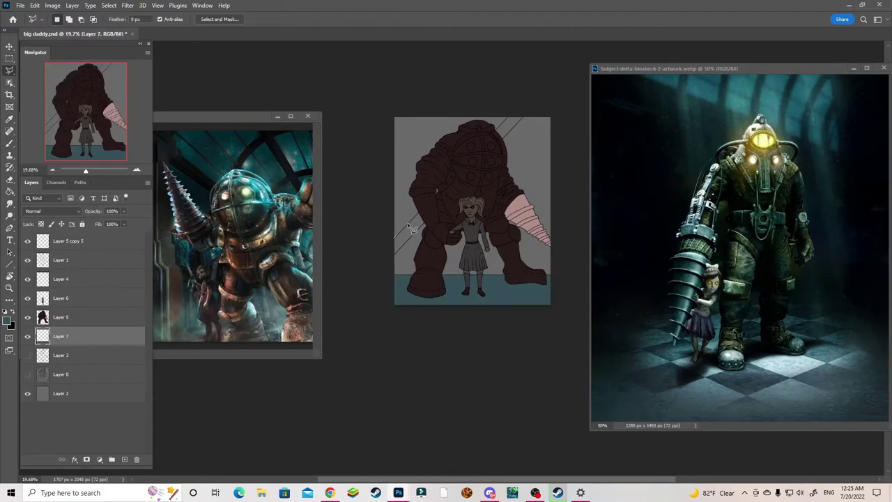
pyautogui.click(247, 155)
pyautogui.click(474, 154)
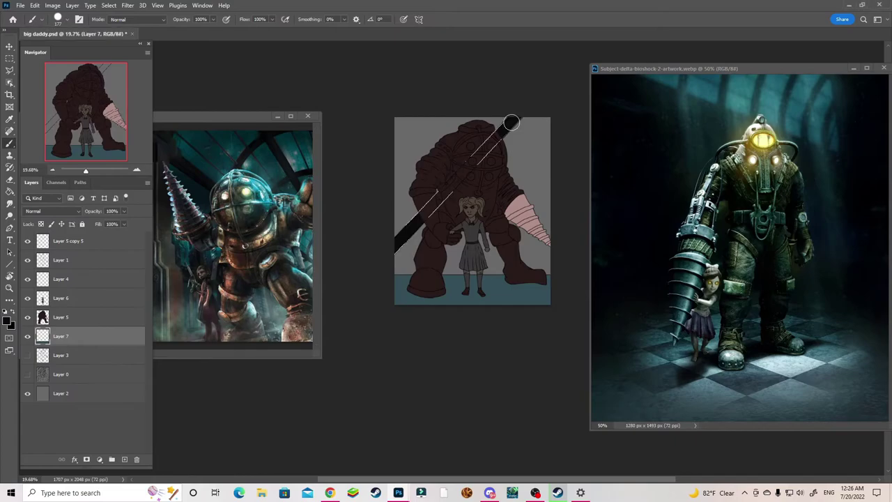
pyautogui.hotkey('alt', ']')
pyautogui.press('e')
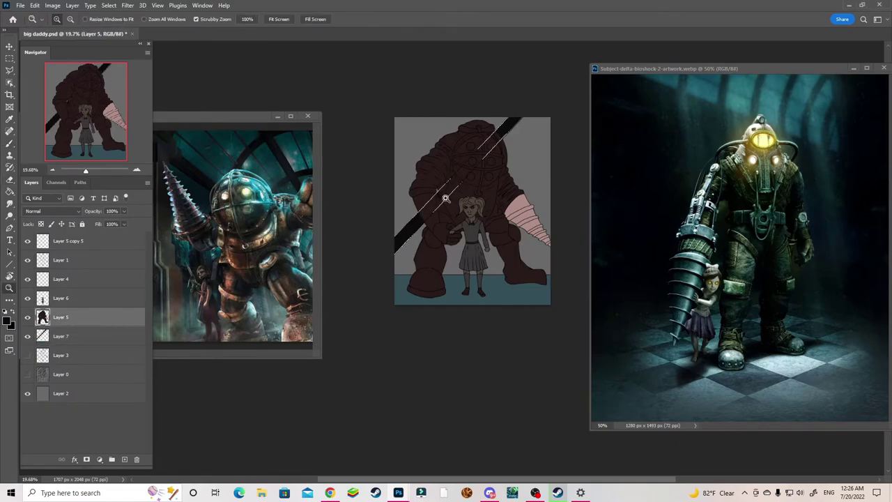
pyautogui.scroll(5, 423, 224)
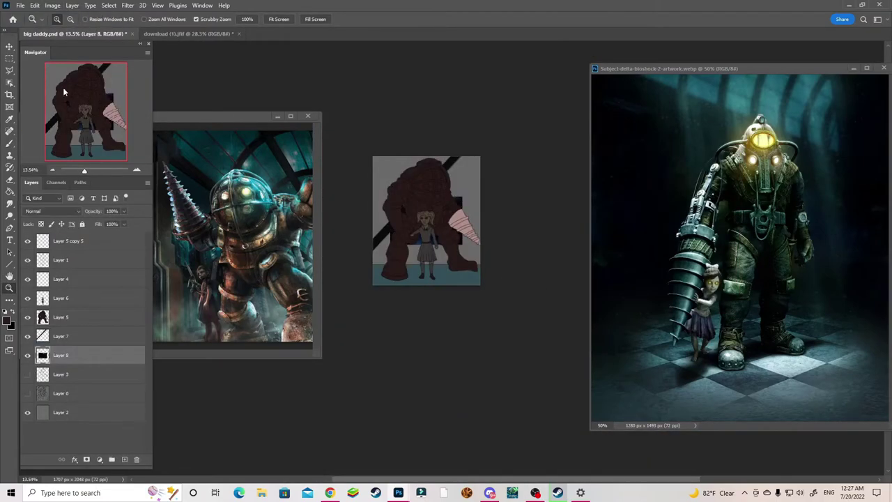
# - Paste the dark underwater image, scale it to cover the canvas, and blend it as Overlay
pyautogui.hotkey('ctrl', 'v')
pyautogui.hotkey('ctrl', 't')
pyautogui.moveTo(348, 279); pyautogui.dragTo(347, 260)
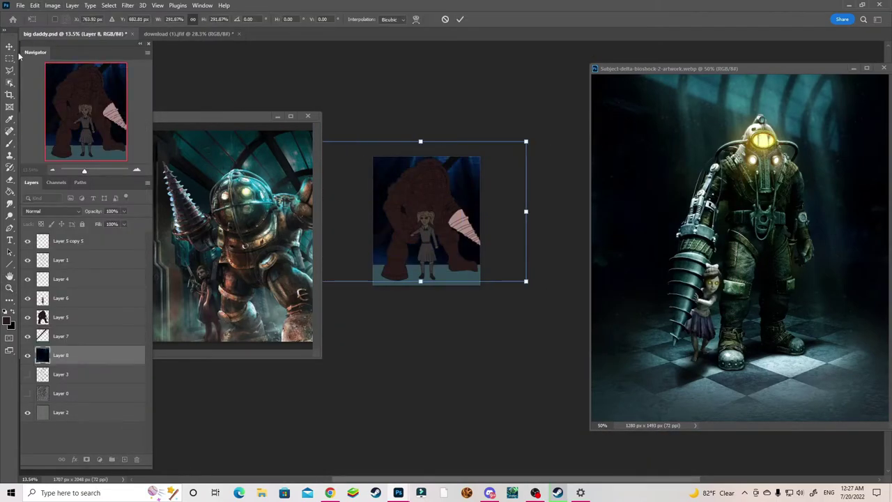
pyautogui.press('Return')
pyautogui.click(53, 211)
pyautogui.click(41, 297)
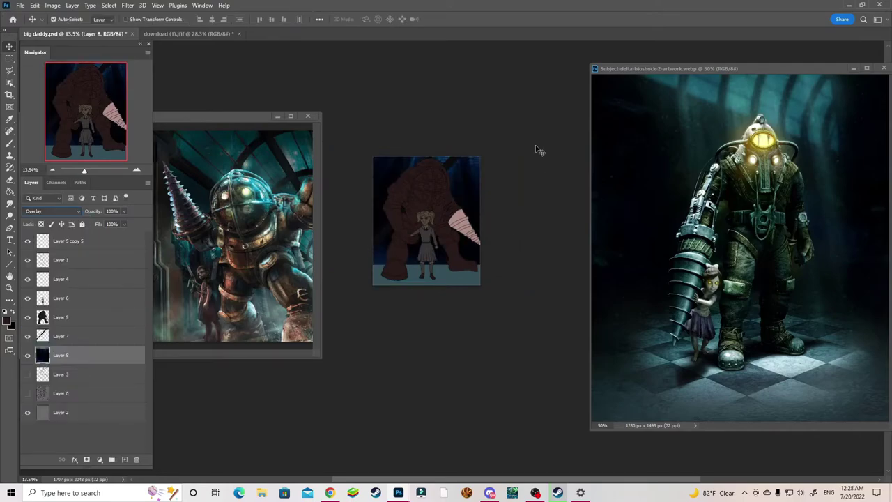
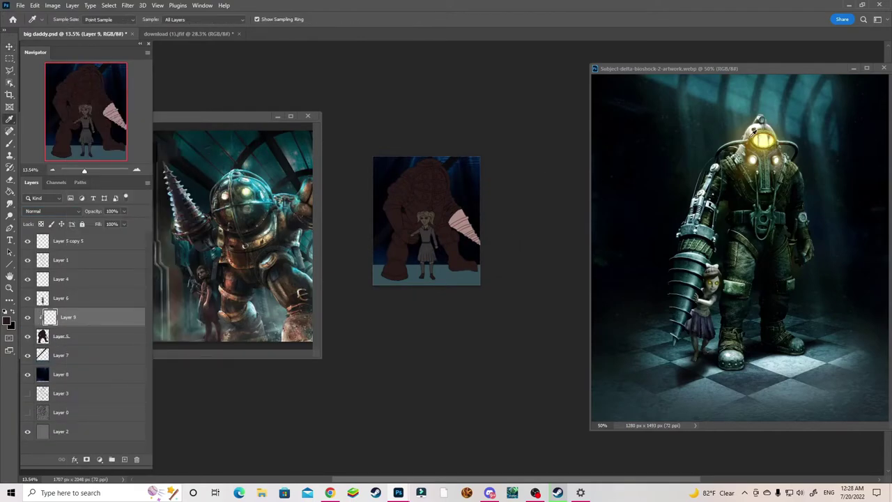
# - Set up a Soft Round brush at 46% opacity
pyautogui.click(754, 133)
pyautogui.click(426, 221)
pyautogui.scroll(2, 420, 235)
pyautogui.press('b')
pyautogui.rightClick(502, 140)
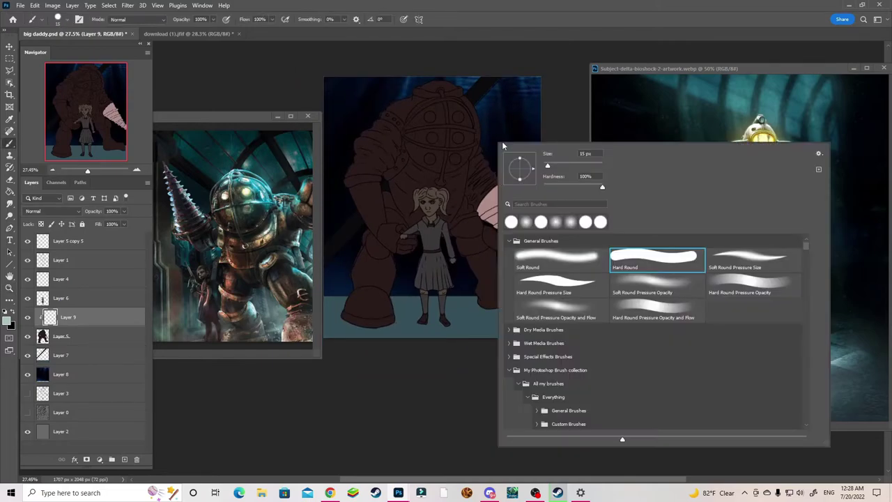
pyautogui.click(555, 306)
pyautogui.press('Return')
pyautogui.press('4')
pyautogui.press('6')
# - Paint soft near-black shading over Big Daddy's feet, body and helmet
pyautogui.moveTo(445, 104); pyautogui.dragTo(467, 174)
pyautogui.moveTo(509, 230); pyautogui.dragTo(487, 265)
pyautogui.moveTo(372, 200)
pyautogui.mouseDown()
pyautogui.moveTo(381, 307)
pyautogui.moveTo(553, 313)
pyautogui.mouseUp()
pyautogui.keyDown('alt'); pyautogui.click(275, 237); pyautogui.keyUp('alt')
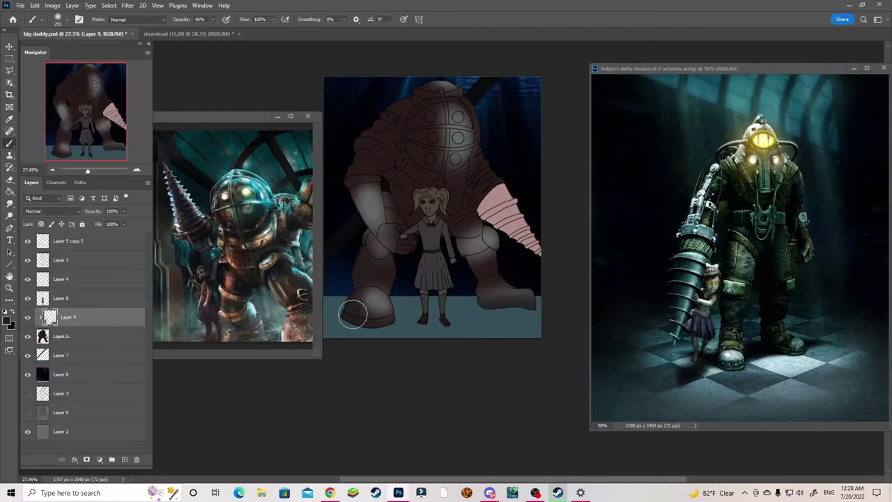
pyautogui.moveTo(353, 314)
pyautogui.mouseDown()
pyautogui.moveTo(390, 201)
pyautogui.moveTo(404, 96)
pyautogui.moveTo(478, 91)
pyautogui.mouseUp()
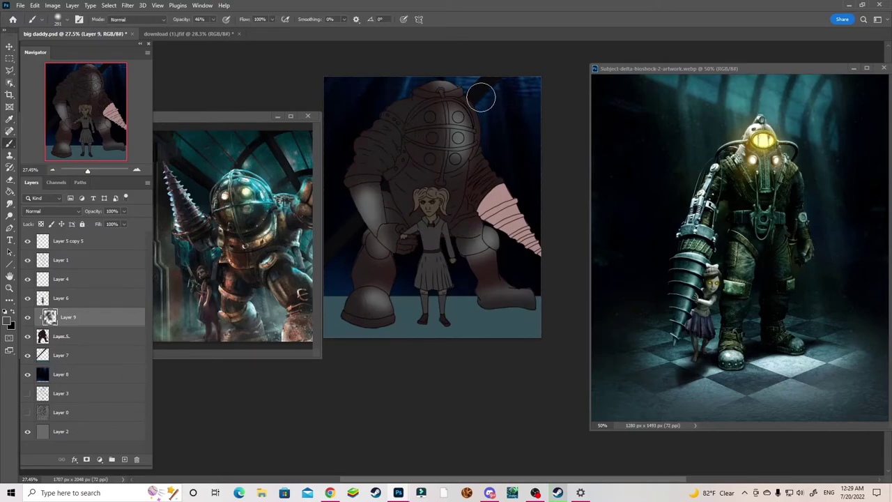
pyautogui.press('z')
pyautogui.moveTo(521, 112); pyautogui.dragTo(474, 112)
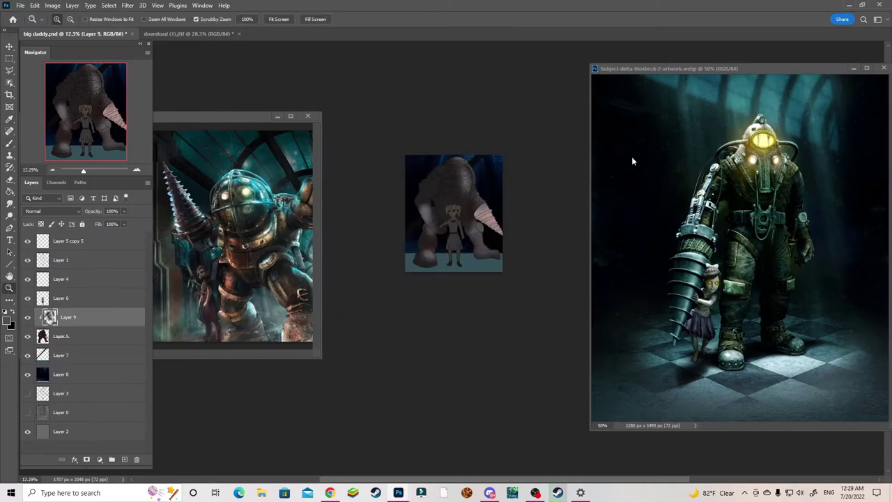
# - Paint the five helmet portholes bright white
pyautogui.press('b')
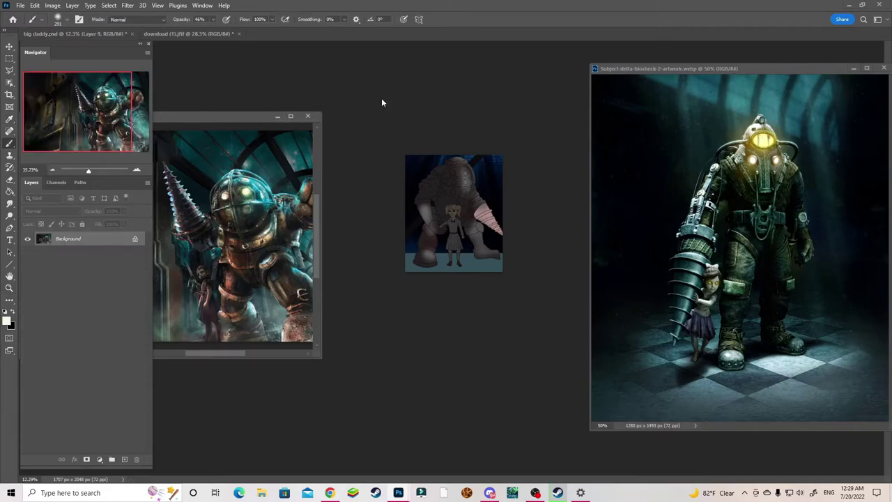
pyautogui.scroll(5, 381, 97)
pyautogui.rightClick(460, 149)
pyautogui.press('Escape')
pyautogui.click(414, 127)
pyautogui.click(460, 127)
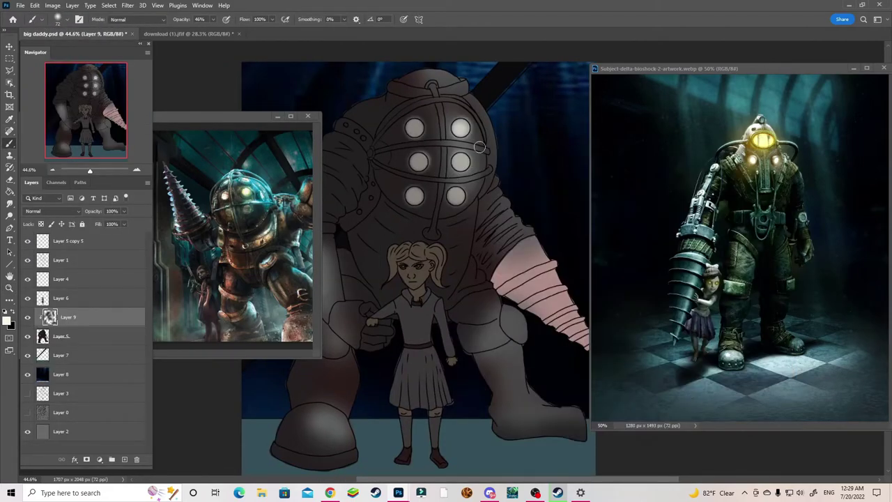
pyautogui.click(460, 162)
pyautogui.click(455, 196)
pyautogui.click(414, 196)
# - Sample a dark blue and darken the pink drill arm with it
pyautogui.press('i')
pyautogui.click(388, 64)
pyautogui.press('b')
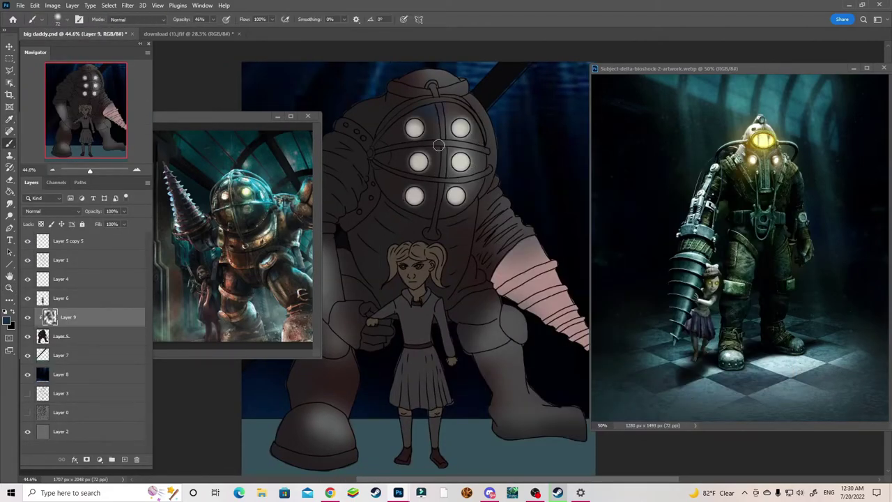
pyautogui.moveTo(533, 240)
pyautogui.mouseDown()
pyautogui.moveTo(499, 276)
pyautogui.moveTo(558, 335)
pyautogui.moveTo(548, 292)
pyautogui.mouseUp()
# - Brush tan glow at 13% opacity onto the helmet, hand, boot and knee
pyautogui.keyDown('alt'); pyautogui.click(265, 237); pyautogui.keyUp('alt')
pyautogui.click(370, 100)
pyautogui.press('1')
pyautogui.press('3')
pyautogui.moveTo(370, 99)
pyautogui.mouseDown()
pyautogui.moveTo(418, 149)
pyautogui.moveTo(411, 97)
pyautogui.moveTo(434, 172)
pyautogui.moveTo(418, 62)
pyautogui.mouseUp()
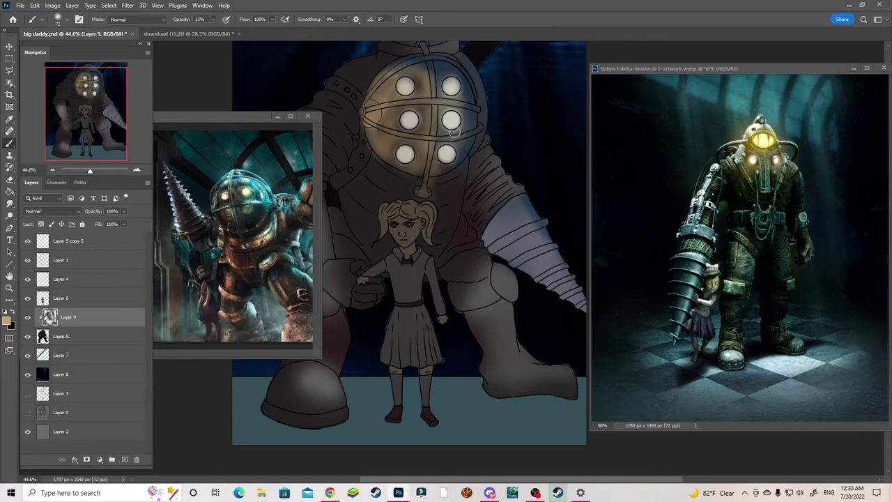
pyautogui.moveTo(419, 105)
pyautogui.mouseDown()
pyautogui.moveTo(550, 91)
pyautogui.moveTo(502, 91)
pyautogui.mouseUp()
pyautogui.moveTo(446, 139)
pyautogui.mouseDown()
pyautogui.moveTo(382, 259)
pyautogui.moveTo(418, 296)
pyautogui.mouseUp()
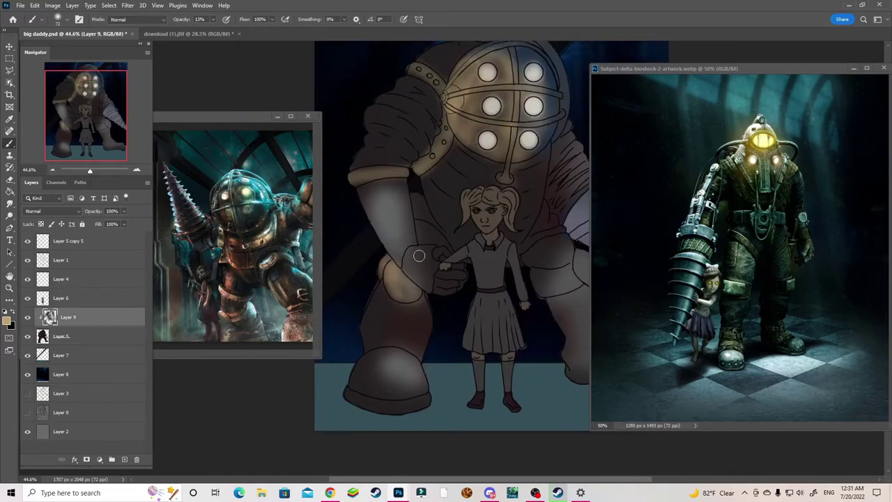
pyautogui.moveTo(355, 362)
pyautogui.mouseDown()
pyautogui.moveTo(446, 418)
pyautogui.moveTo(328, 341)
pyautogui.mouseUp()
pyautogui.moveTo(418, 209)
pyautogui.mouseDown()
pyautogui.moveTo(461, 177)
pyautogui.moveTo(523, 296)
pyautogui.mouseUp()
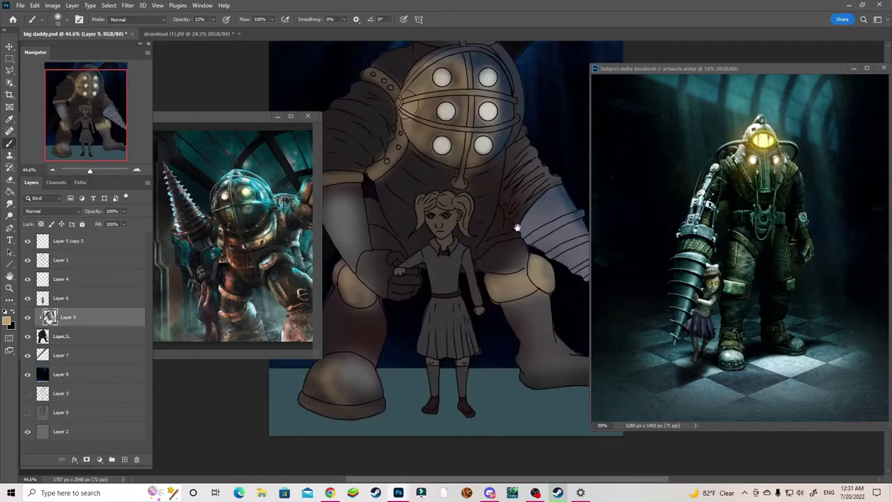
pyautogui.moveTo(494, 188)
pyautogui.mouseDown()
pyautogui.moveTo(432, 91)
pyautogui.moveTo(481, 70)
pyautogui.mouseUp()
pyautogui.moveTo(439, 171); pyautogui.dragTo(418, 139)
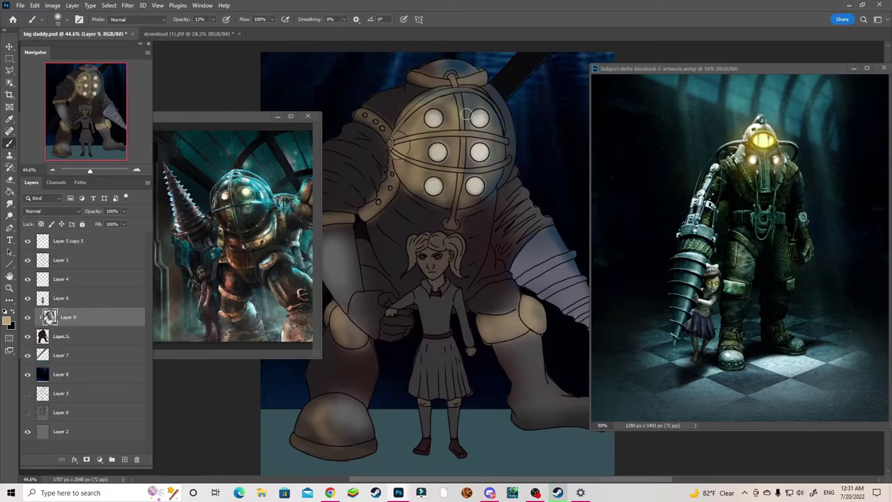
# - Darken Big Daddy's left arm and the body beside the helmet at 38% opacity
pyautogui.keyDown('alt'); pyautogui.click(376, 230); pyautogui.keyUp('alt')
pyautogui.moveTo(326, 265)
pyautogui.mouseDown()
pyautogui.moveTo(386, 280)
pyautogui.moveTo(372, 256)
pyautogui.moveTo(404, 317)
pyautogui.mouseUp()
pyautogui.moveTo(401, 251); pyautogui.dragTo(401, 306)
pyautogui.press('3')
pyautogui.press('8')
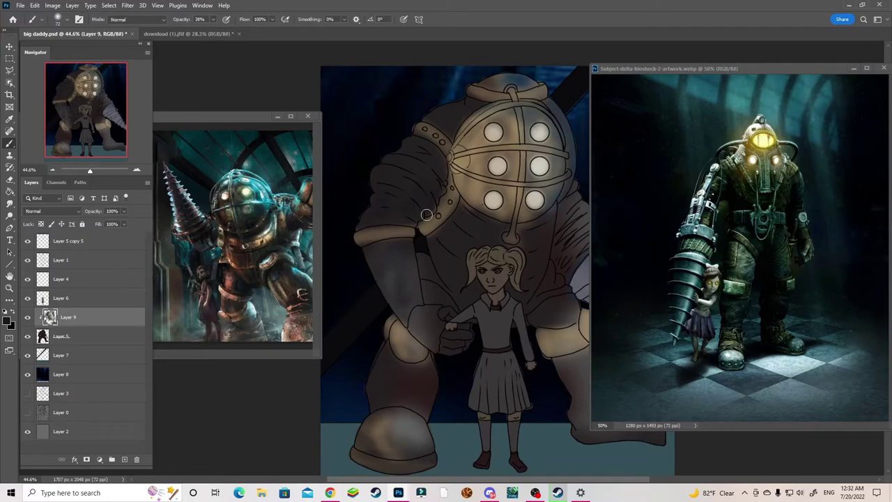
pyautogui.moveTo(423, 202); pyautogui.dragTo(364, 164)
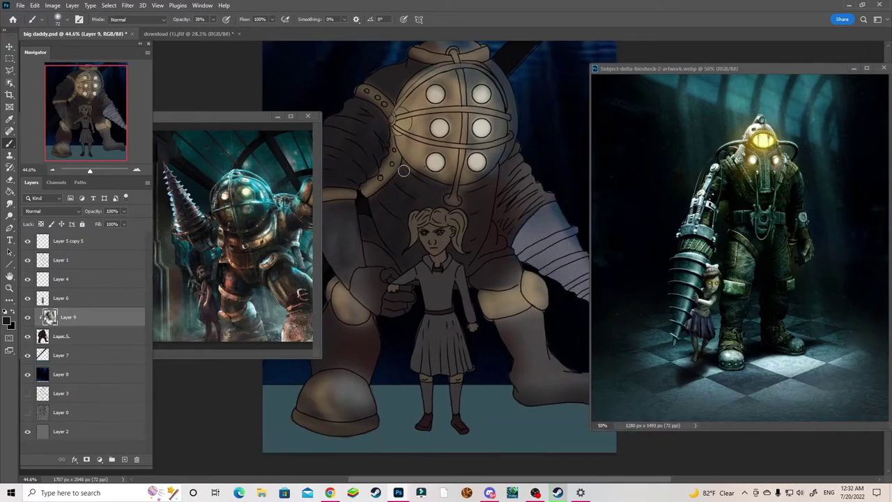
pyautogui.moveTo(488, 178)
pyautogui.mouseDown()
pyautogui.moveTo(527, 190)
pyautogui.moveTo(480, 239)
pyautogui.mouseUp()
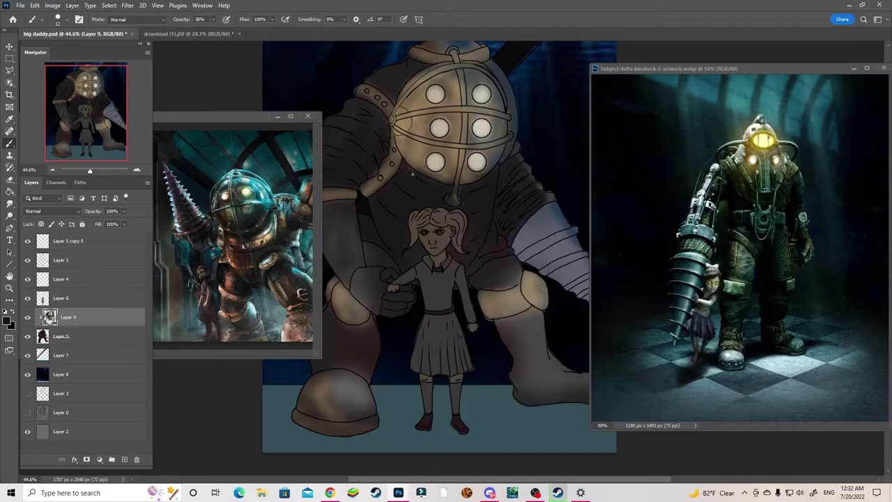
# - Move from Layer 9 down to Layer 5 with the Eraser active
pyautogui.moveTo(394, 104); pyautogui.dragTo(461, 115)
pyautogui.rightClick(460, 115)
pyautogui.press('Escape')
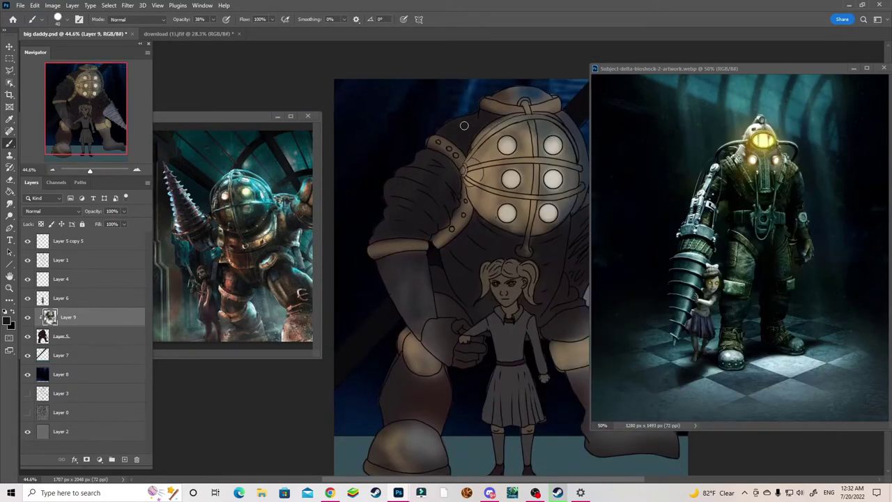
pyautogui.hotkey('alt', '[')
pyautogui.press('e')
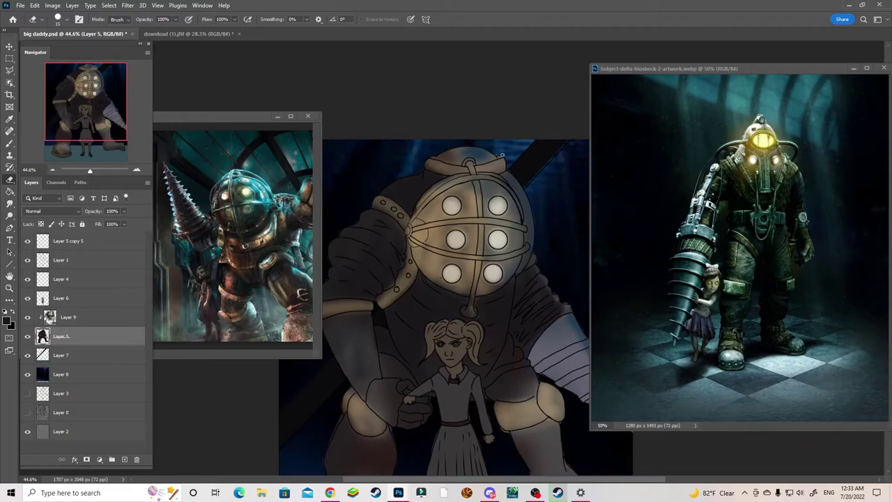
pyautogui.moveTo(483, 95)
pyautogui.mouseDown()
pyautogui.moveTo(422, 183)
pyautogui.moveTo(451, 83)
pyautogui.mouseUp()
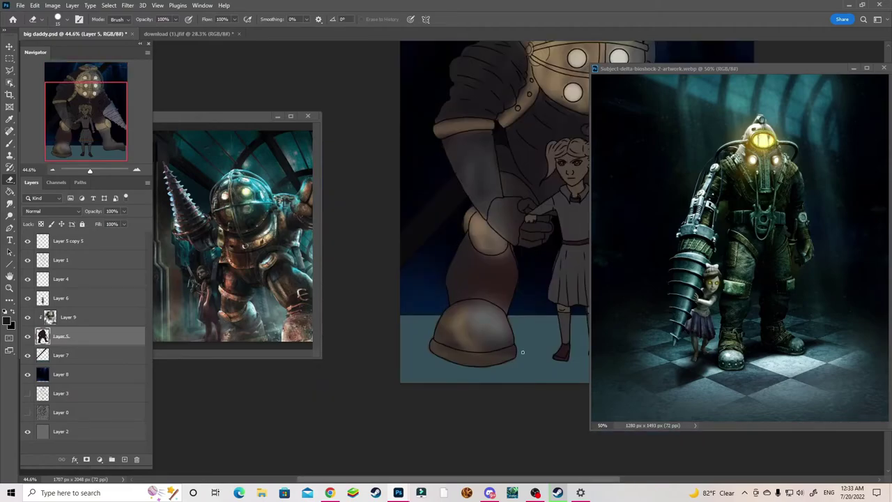
pyautogui.moveTo(524, 359); pyautogui.dragTo(434, 291)
pyautogui.moveTo(540, 179)
pyautogui.mouseDown()
pyautogui.moveTo(442, 290)
pyautogui.moveTo(441, 185)
pyautogui.mouseUp()
pyautogui.press('b')
pyautogui.press('e')
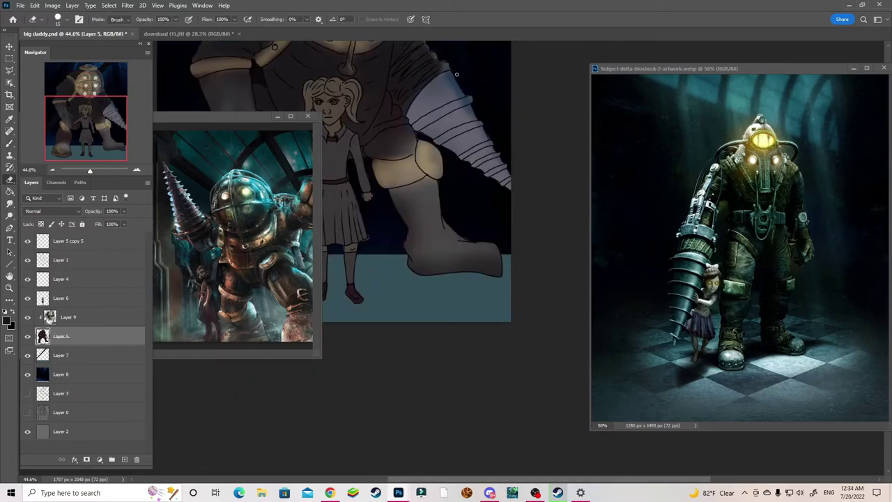
pyautogui.scroll(5, 434, 144)
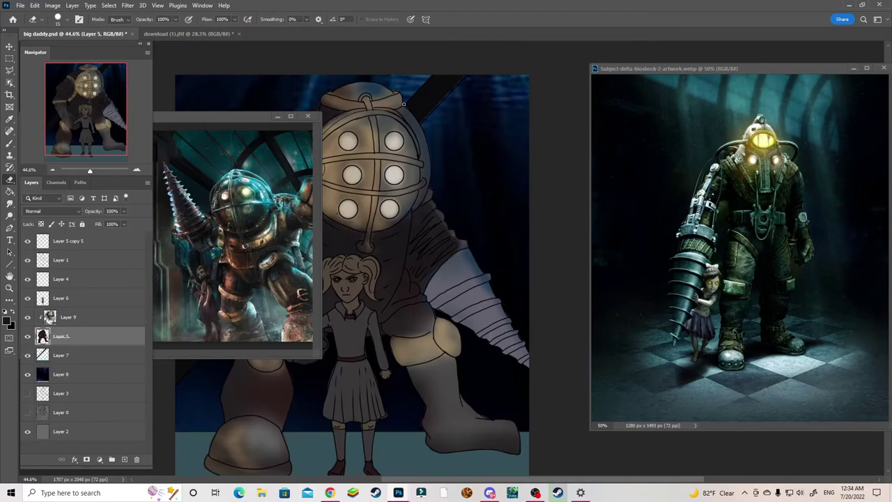
pyautogui.press('z')
pyautogui.scroll(-3, 446, 174)
pyautogui.scroll(-3, 488, 221)
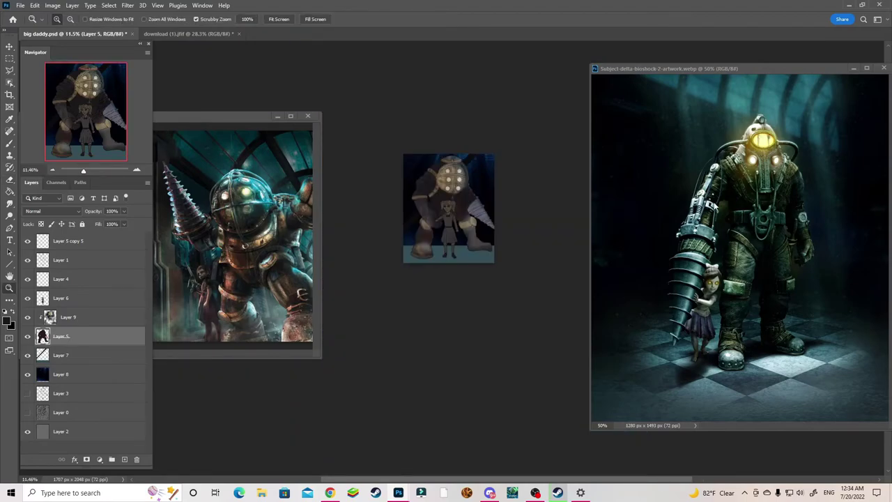
# - Add a new layer clipped to the layer below for painting
pyautogui.keyDown('ctrl'); pyautogui.click(123, 458); pyautogui.keyUp('ctrl')
pyautogui.rightClick(70, 354)
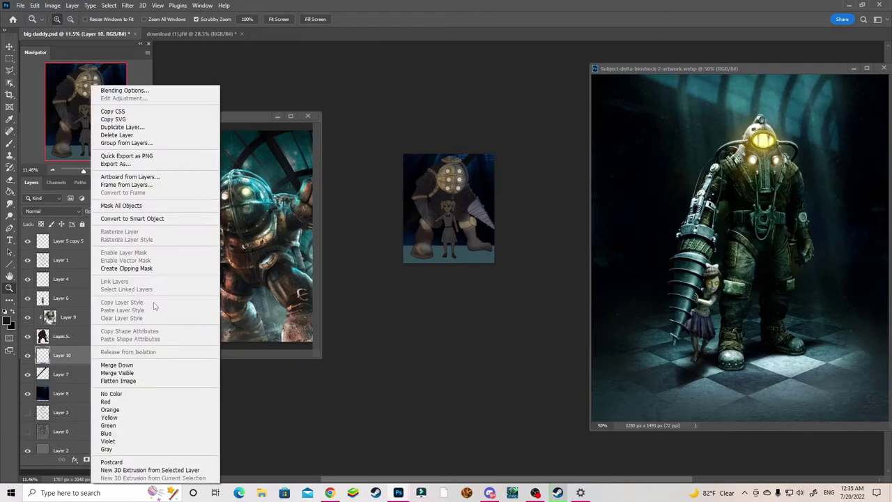
pyautogui.click(91, 268)
pyautogui.press('b')
pyautogui.rightClick(454, 179)
pyautogui.press('Escape')
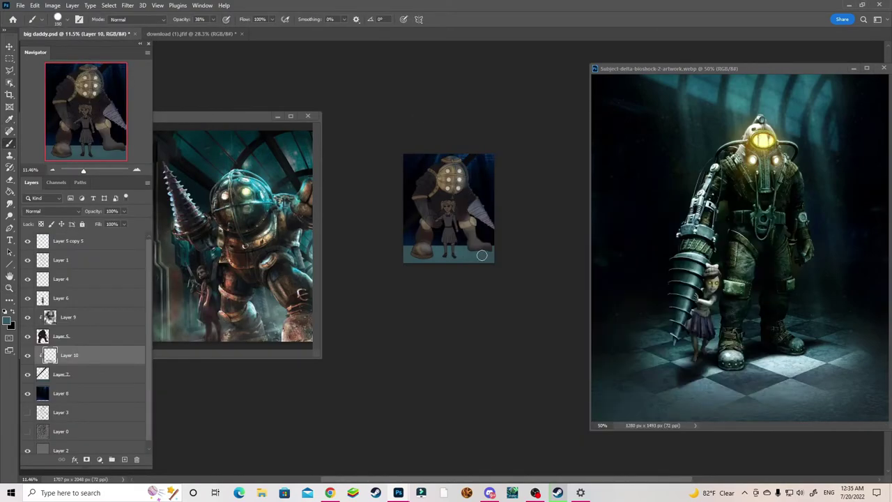
# - Darken the floor strip and lay a first teal stroke along the bottom
pyautogui.press('d')
pyautogui.moveTo(406, 259); pyautogui.dragTo(490, 259)
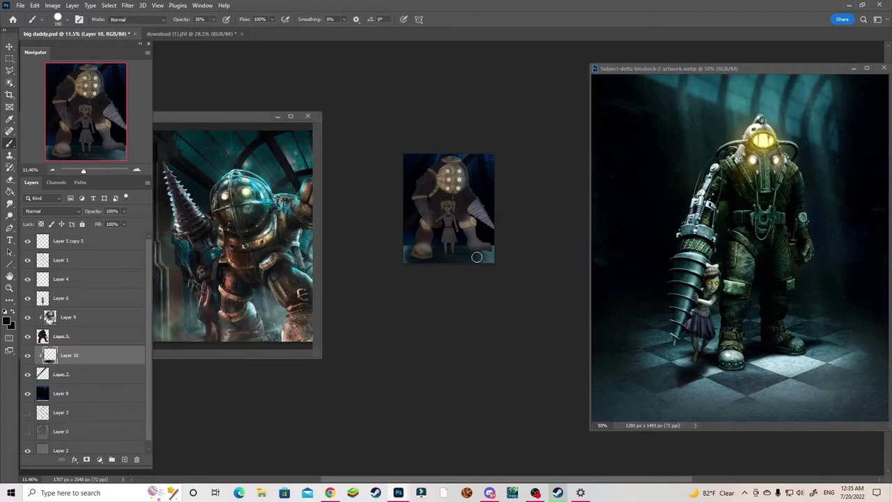
pyautogui.press('i')
pyautogui.press('b')
pyautogui.moveTo(405, 258); pyautogui.dragTo(500, 250)
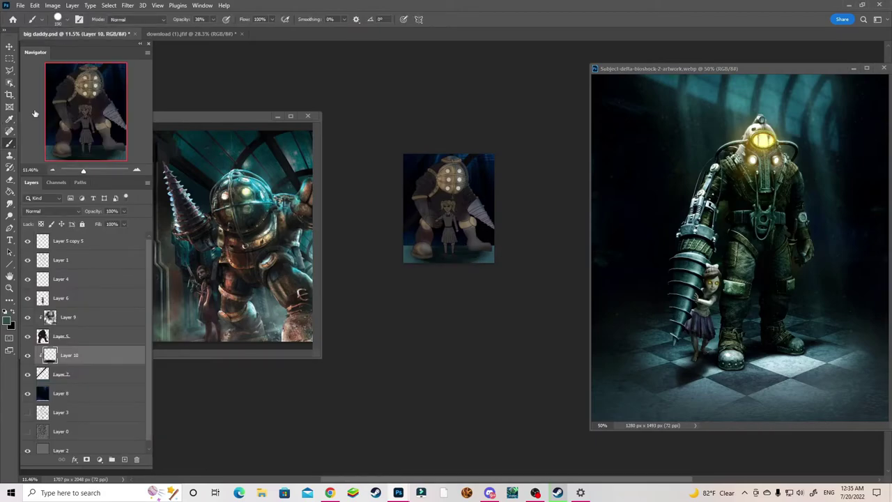
# - Sample teal from the reference artwork and brush more over the bottom strip
pyautogui.press('i')
pyautogui.click(464, 259)
pyautogui.press('b')
pyautogui.press('i')
pyautogui.click(626, 148)
pyautogui.press('b')
pyautogui.moveTo(399, 262); pyautogui.dragTo(488, 256)
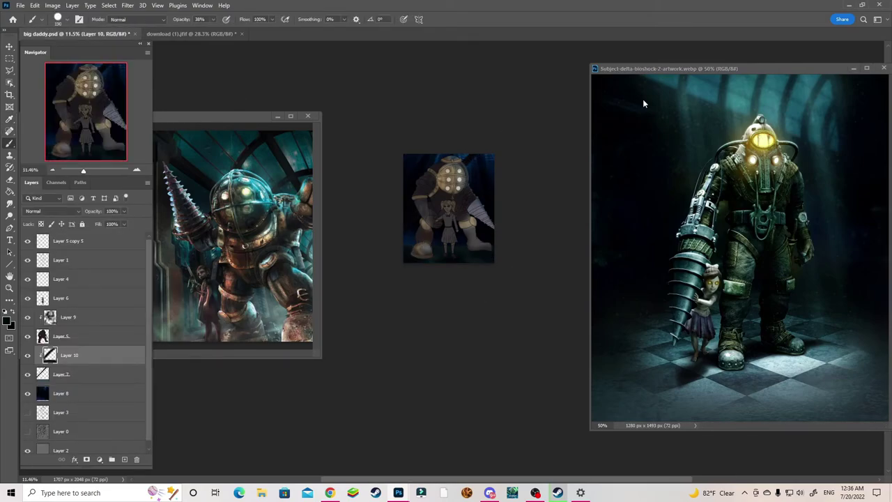
# - Add a new layer for the light beams and browse its blend modes
pyautogui.rightClick(75, 399)
pyautogui.click(139, 269)
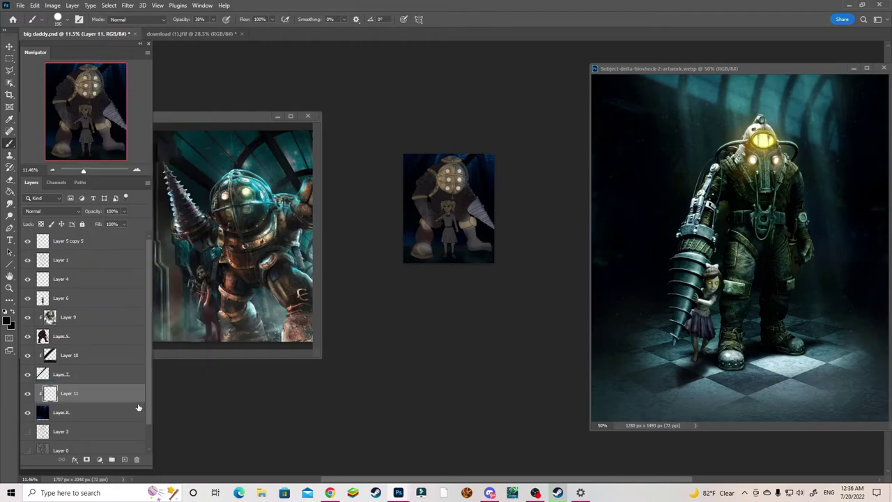
pyautogui.hotkey('ctrl', 'Tab')
pyautogui.rightClick(466, 161)
pyautogui.press('Escape')
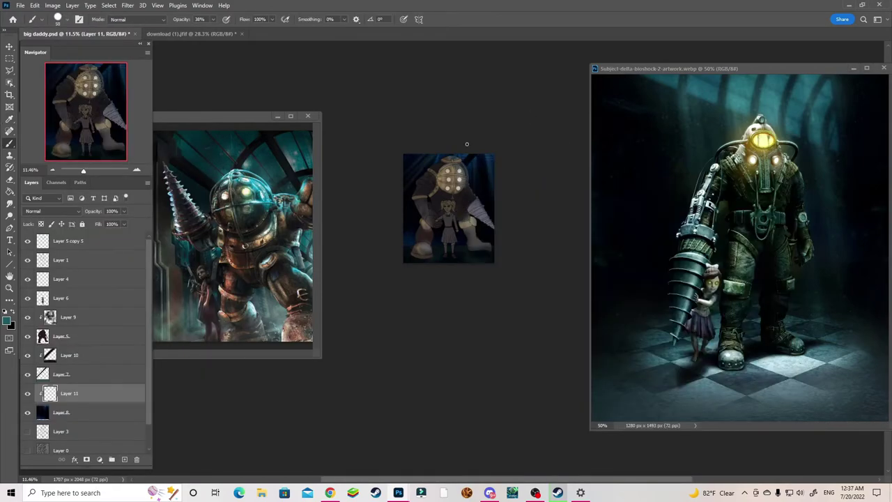
pyautogui.click(52, 210)
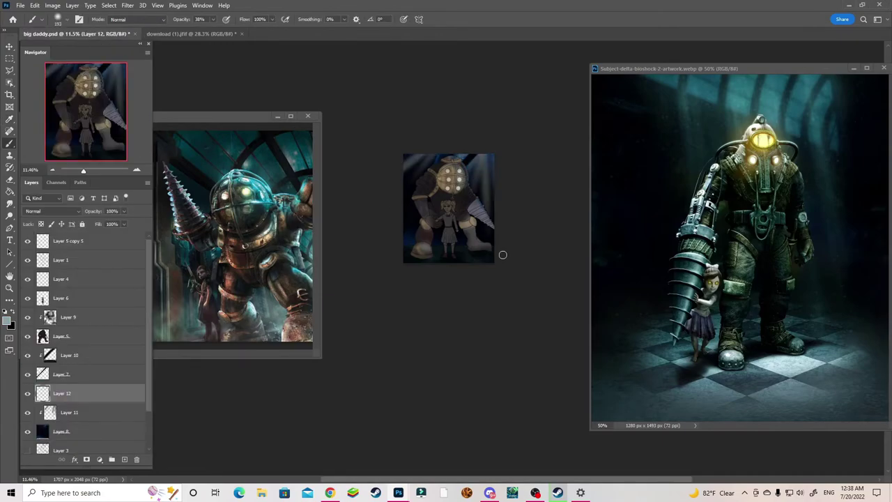
pyautogui.click(49, 211)
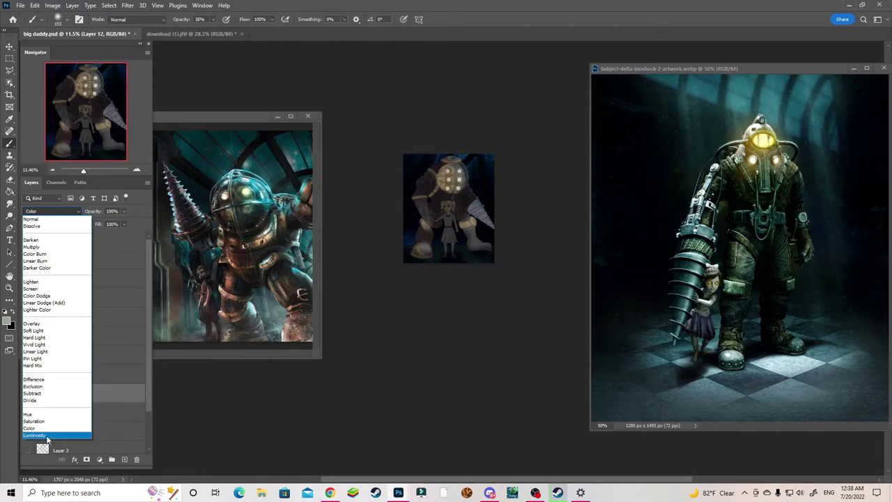
# - Replace Layer 12 with a fresh layer and paint soft teal beams across the top
pyautogui.press('Escape')
pyautogui.press('Delete')
pyautogui.press('Return')
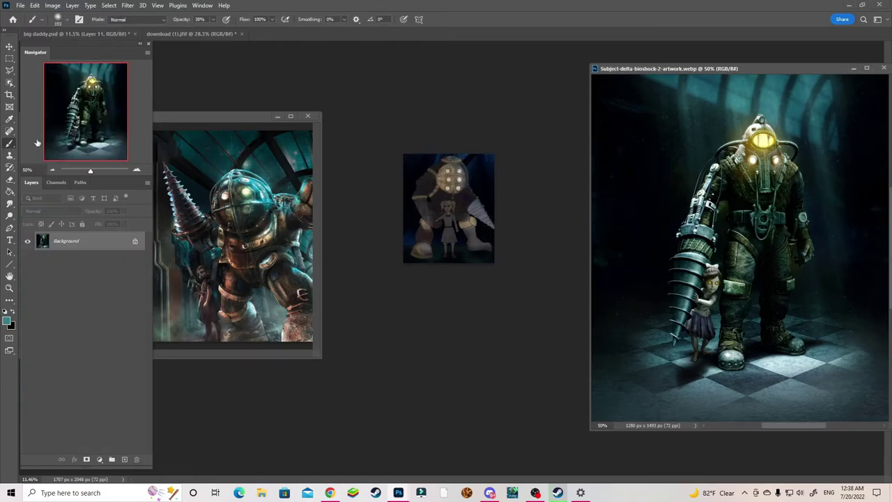
pyautogui.hotkey('ctrl', 'shift', 'alt', 'n')
pyautogui.moveTo(485, 172)
pyautogui.mouseDown()
pyautogui.moveTo(487, 138)
pyautogui.moveTo(450, 138)
pyautogui.moveTo(488, 139)
pyautogui.moveTo(478, 181)
pyautogui.moveTo(418, 161)
pyautogui.mouseUp()
# - Apply a Box Blur to the beams and set the layer to Linear Dodge (Add)
pyautogui.click(127, 5)
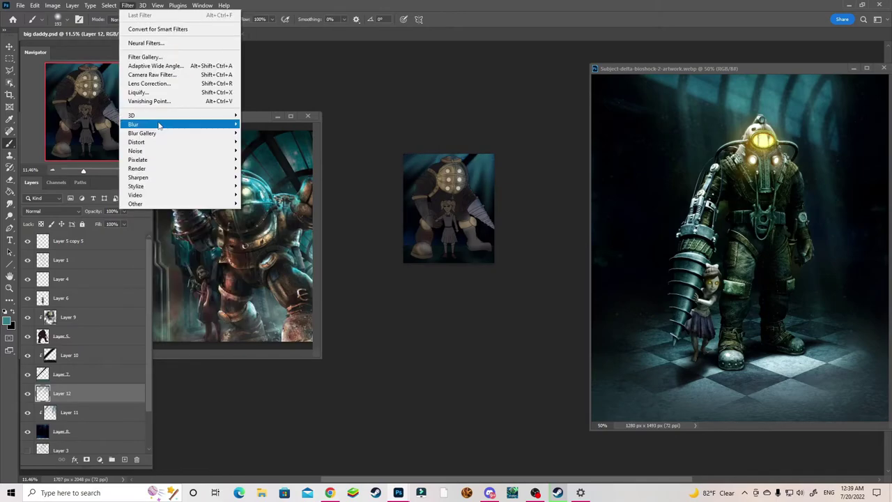
pyautogui.click(264, 159)
pyautogui.click(650, 119)
pyautogui.click(52, 210)
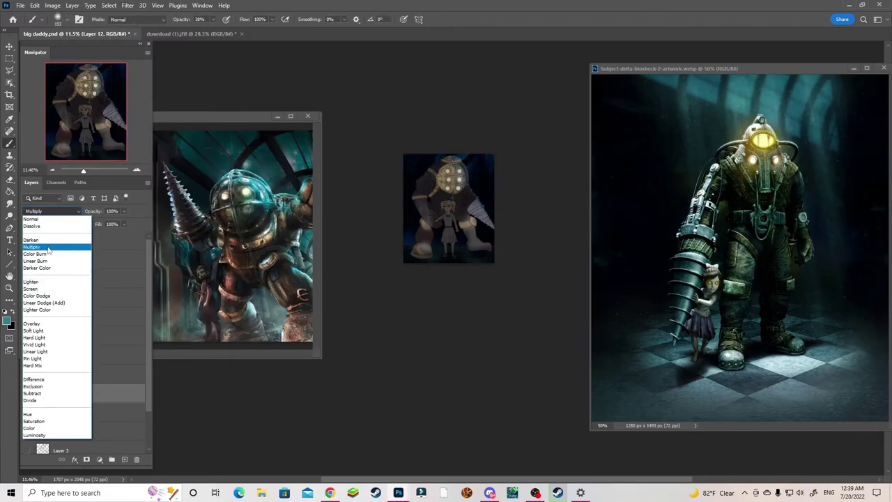
pyautogui.click(50, 303)
# - On Layer 7, outline the dark diagonal bar behind Big Daddy's helmet
pyautogui.press('z')
pyautogui.moveTo(448, 208); pyautogui.dragTo(682, 159)
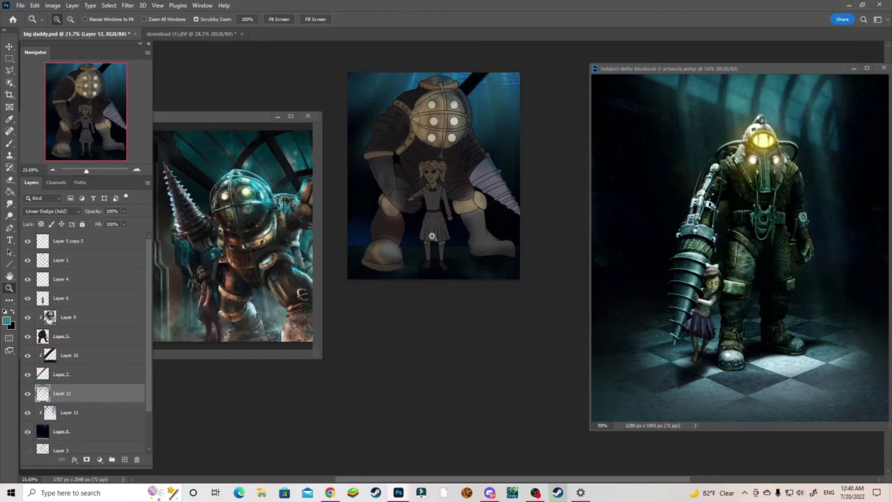
pyautogui.hotkey('alt', ']')
pyautogui.press('b')
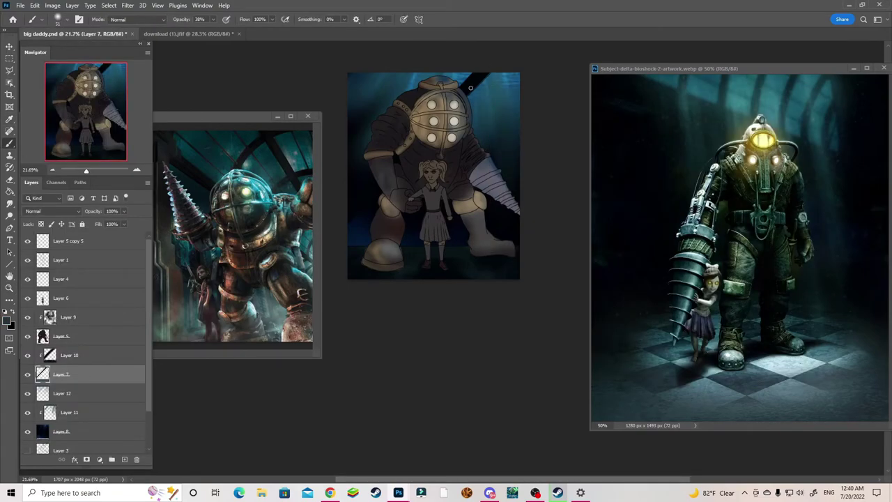
pyautogui.rightClick(470, 87)
pyautogui.press('Escape')
pyautogui.press('z')
pyautogui.click(471, 88)
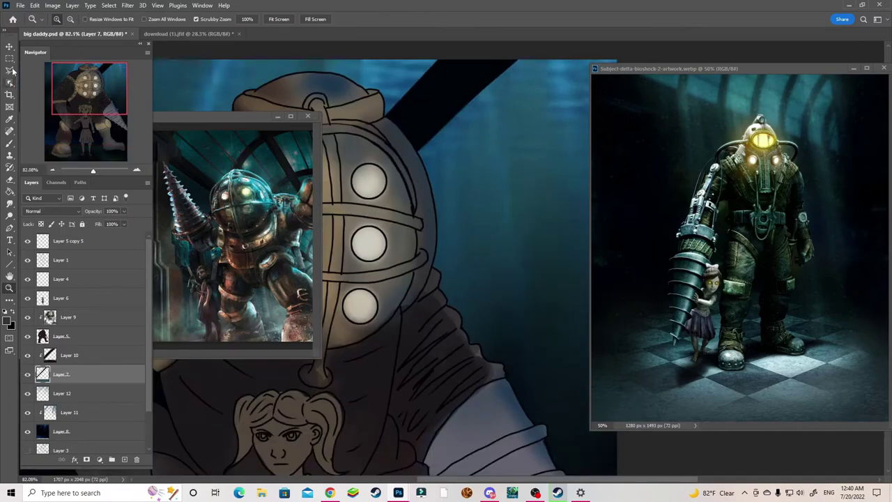
pyautogui.click(9, 70)
pyautogui.moveTo(501, 60); pyautogui.dragTo(491, 152)
# - Clear the selection and step through Layers 4, 5 and 6
pyautogui.press('e')
pyautogui.click(109, 5)
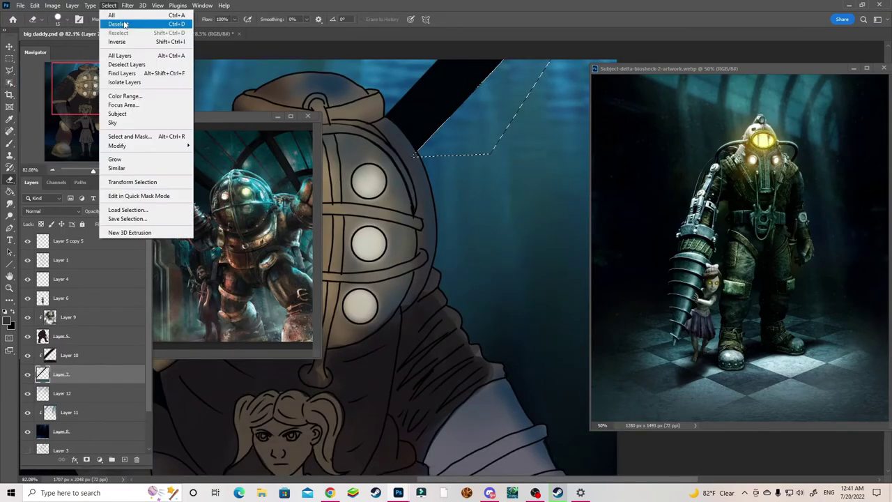
pyautogui.click(118, 24)
pyautogui.hotkey('alt', ']')
pyautogui.hotkey('alt', ']')
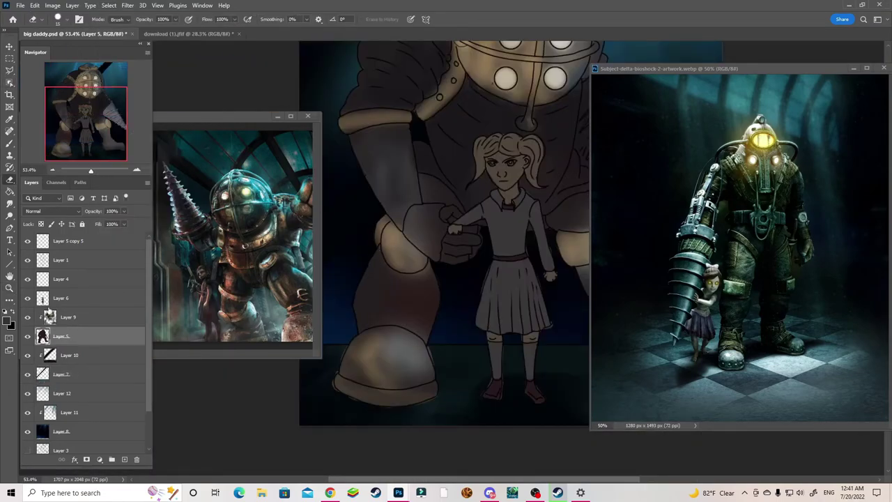
pyautogui.click(59, 278)
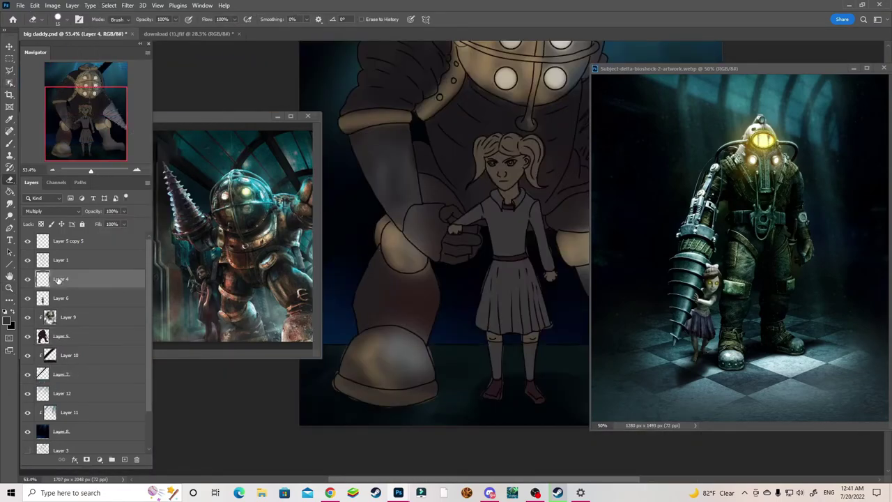
pyautogui.click(77, 339)
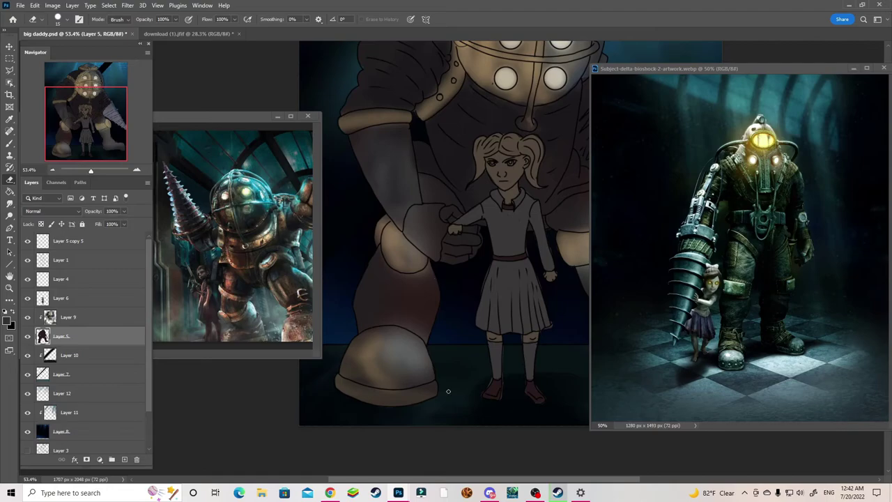
pyautogui.click(74, 299)
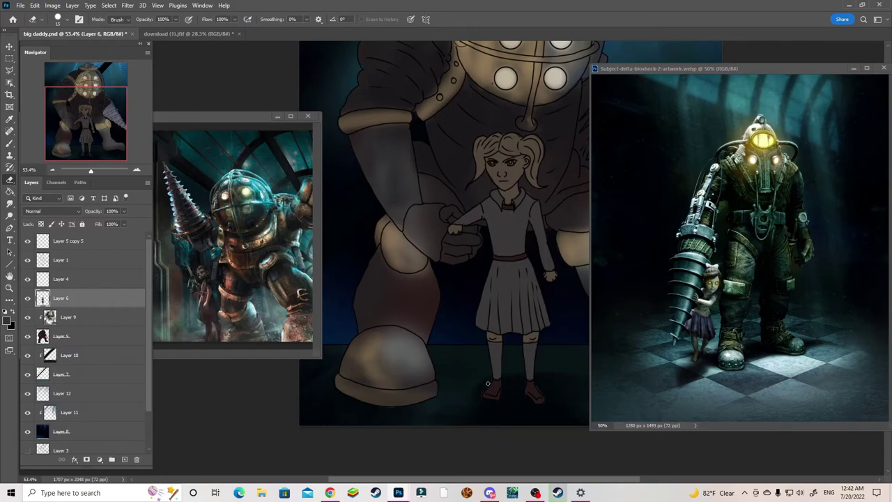
# - Alternate between Brush and Eraser, then move down to Layer 5
pyautogui.press('b')
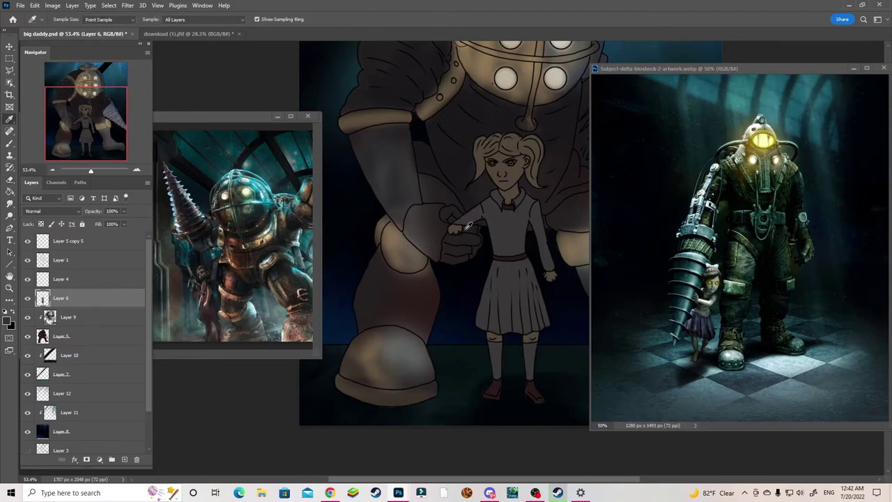
pyautogui.rightClick(586, 146)
pyautogui.click(457, 232)
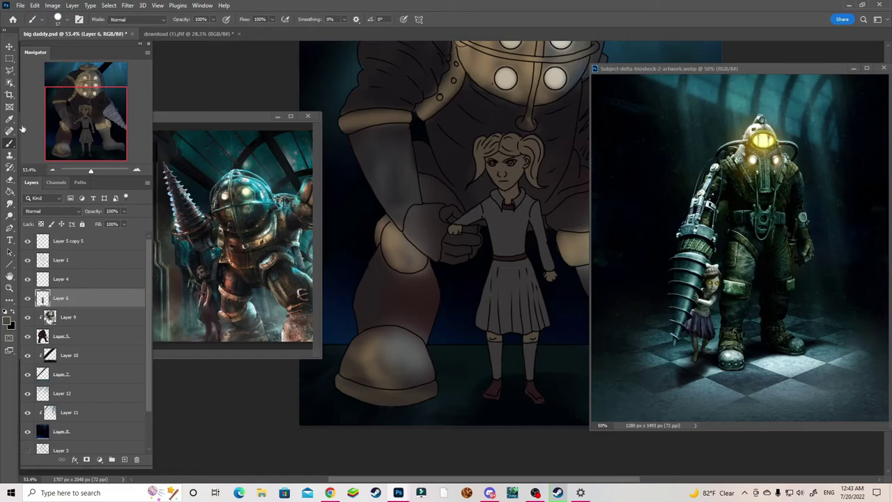
pyautogui.press('e')
pyautogui.press('b')
pyautogui.press('e')
pyautogui.click(9, 143)
pyautogui.press('e')
pyautogui.hotkey('alt', '[')
pyautogui.hotkey('alt', '[')
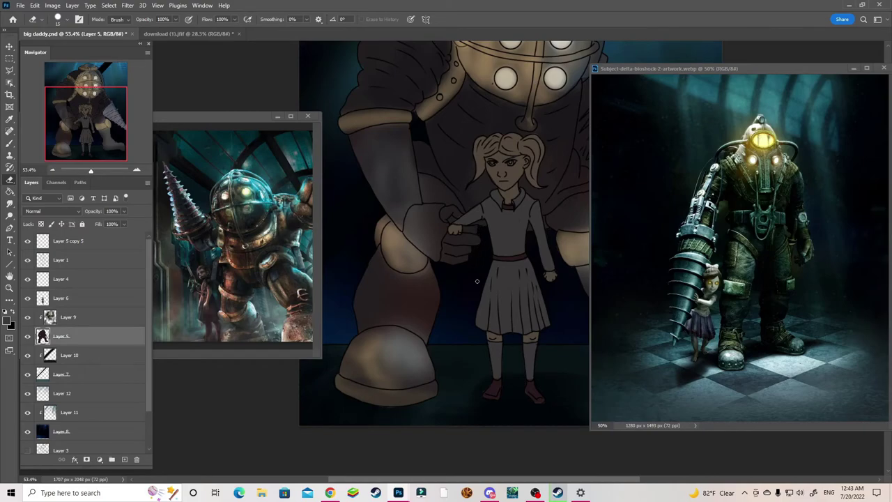
# - Zoom out over the painting and add empty Layer 13 above Layer 5
pyautogui.press('z')
pyautogui.moveTo(528, 244); pyautogui.dragTo(494, 193)
pyautogui.press('b')
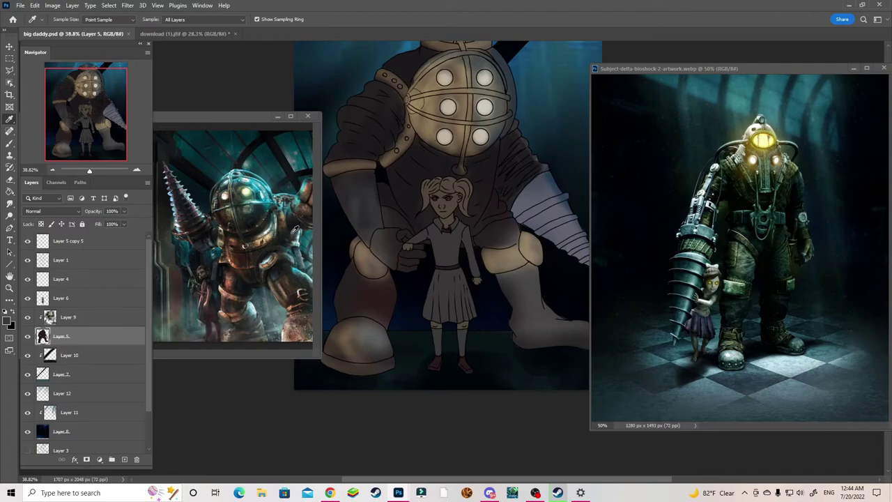
pyautogui.hotkey('ctrl', 'shift', 'alt', 'n')
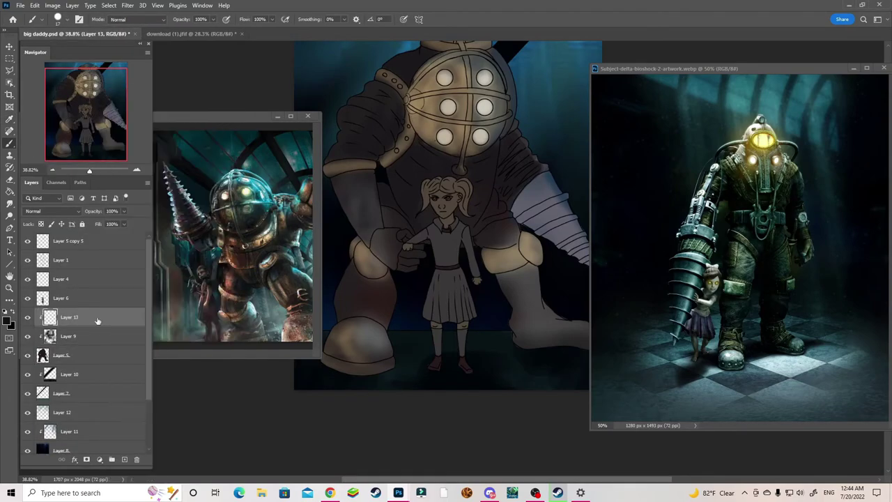
# - Move Layer 13 above Layer 9 and shade Big Daddy's torso, left shoulder, arm and hand
pyautogui.hotkey('ctrl', ']')
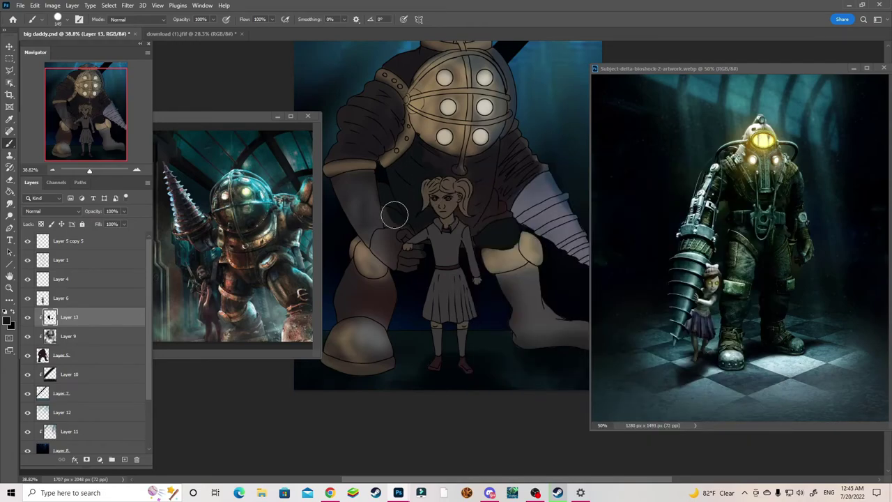
pyautogui.rightClick(423, 159)
pyautogui.press('Escape')
pyautogui.moveTo(465, 224)
pyautogui.mouseDown()
pyautogui.moveTo(498, 210)
pyautogui.moveTo(478, 181)
pyautogui.mouseUp()
pyautogui.moveTo(371, 132); pyautogui.dragTo(392, 98)
pyautogui.moveTo(402, 65)
pyautogui.mouseDown()
pyautogui.moveTo(448, 166)
pyautogui.moveTo(465, 46)
pyautogui.mouseUp()
pyautogui.moveTo(404, 143); pyautogui.dragTo(439, 202)
pyautogui.moveTo(439, 150); pyautogui.dragTo(432, 219)
pyautogui.moveTo(428, 188)
pyautogui.mouseDown()
pyautogui.moveTo(480, 237)
pyautogui.moveTo(463, 236)
pyautogui.moveTo(398, 292)
pyautogui.moveTo(446, 293)
pyautogui.mouseUp()
# - Darken Big Daddy's left leg, right leg and both boots with shadow strokes
pyautogui.moveTo(407, 249); pyautogui.dragTo(422, 276)
pyautogui.moveTo(389, 327)
pyautogui.mouseDown()
pyautogui.moveTo(412, 344)
pyautogui.moveTo(404, 300)
pyautogui.moveTo(418, 341)
pyautogui.mouseUp()
pyautogui.moveTo(488, 279); pyautogui.dragTo(390, 268)
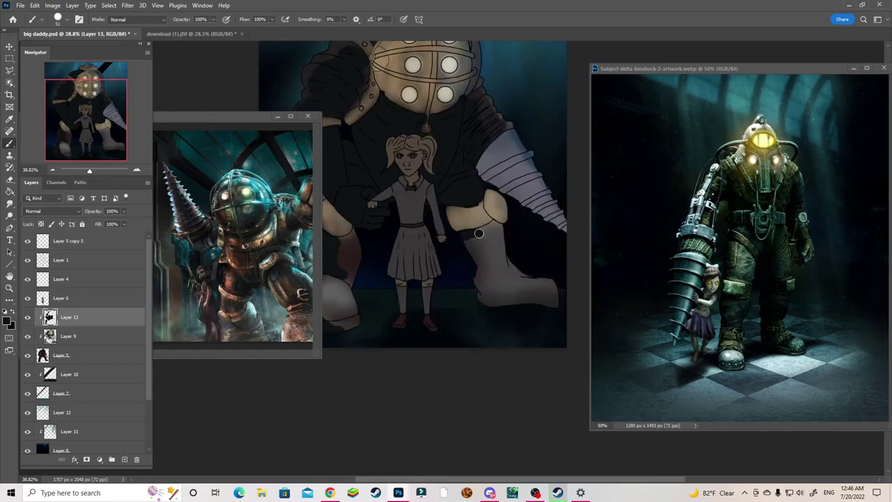
pyautogui.moveTo(558, 230); pyautogui.dragTo(480, 296)
pyautogui.moveTo(487, 237); pyautogui.dragTo(495, 289)
pyautogui.moveTo(506, 289); pyautogui.dragTo(555, 300)
pyautogui.scroll(2, 555, 301)
pyautogui.scroll(-5, 518, 239)
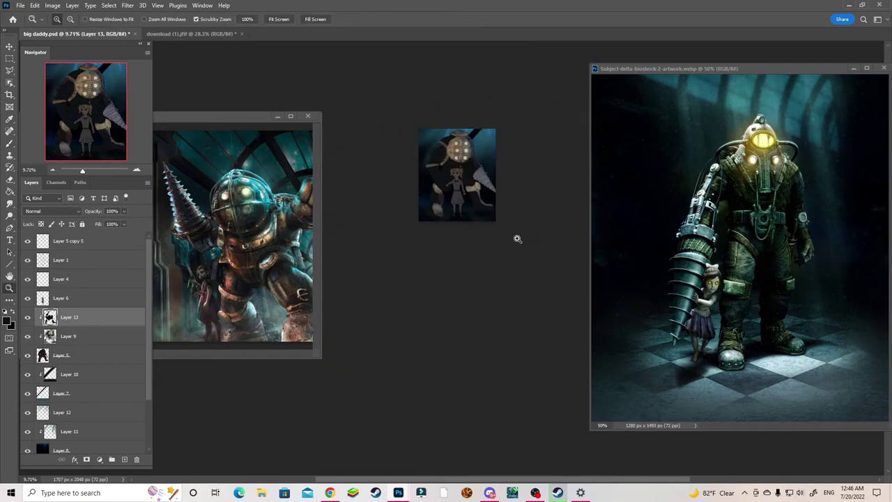
pyautogui.scroll(2, 518, 239)
# - Sample a shading colour and add brownish strokes on the right boot, upper-left arm and beside the helmet
pyautogui.keyDown('alt'); pyautogui.click(360, 242); pyautogui.keyUp('alt')
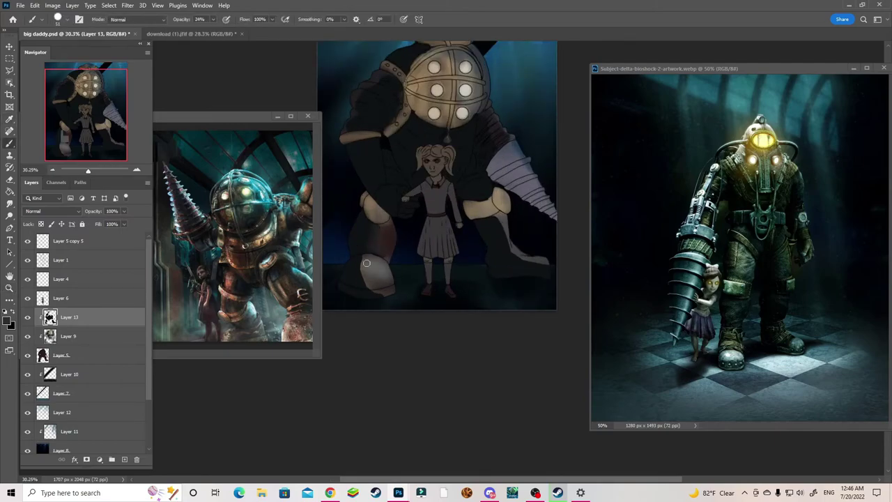
pyautogui.moveTo(501, 246); pyautogui.dragTo(547, 269)
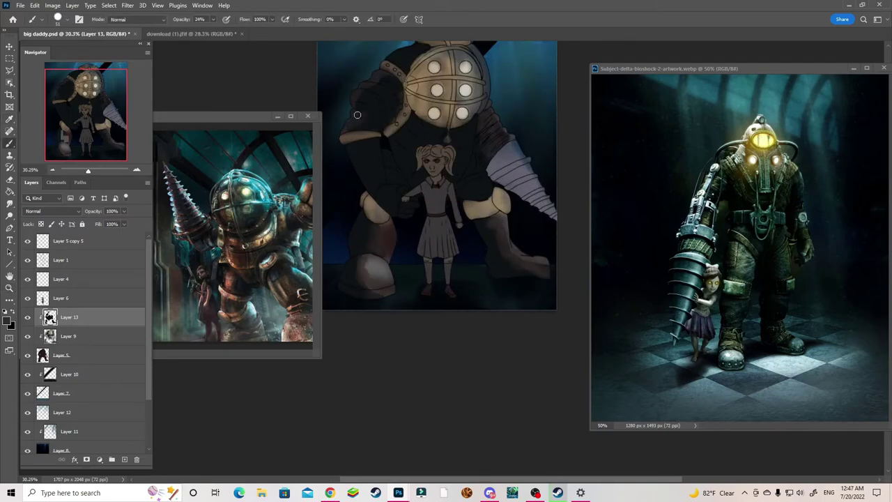
pyautogui.moveTo(390, 76)
pyautogui.mouseDown()
pyautogui.moveTo(356, 118)
pyautogui.moveTo(380, 191)
pyautogui.moveTo(393, 194)
pyautogui.mouseUp()
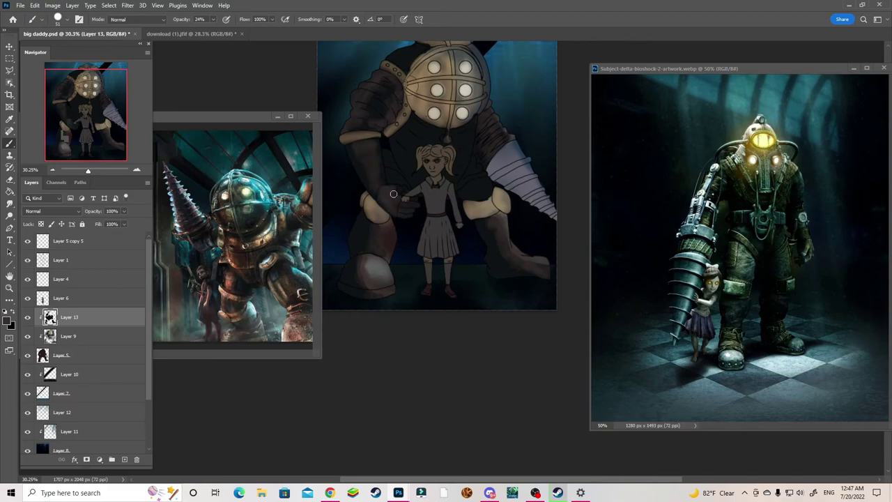
pyautogui.moveTo(465, 39); pyautogui.dragTo(438, 150)
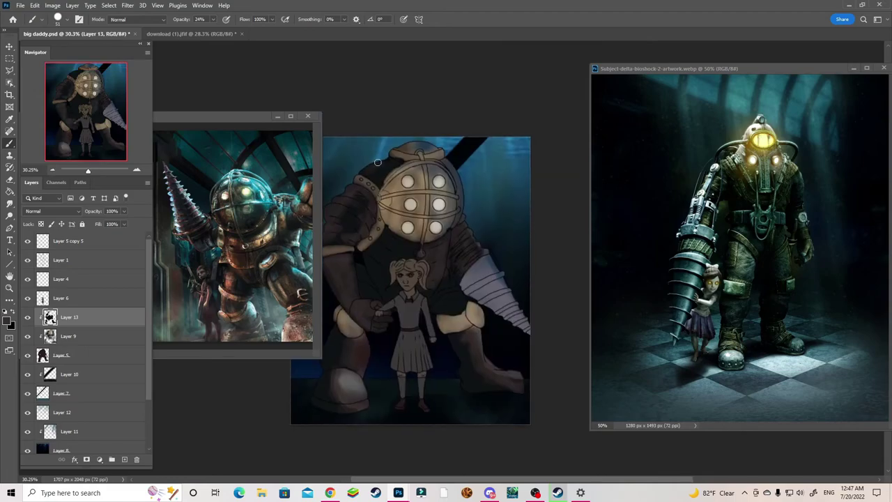
pyautogui.moveTo(390, 171); pyautogui.dragTo(411, 237)
pyautogui.moveTo(418, 170)
pyautogui.mouseDown()
pyautogui.moveTo(421, 244)
pyautogui.moveTo(456, 139)
pyautogui.mouseUp()
# - With a pressure-sensitive round brush, darken the helmet, left arm and body, and lighten the legs
pyautogui.rightClick(507, 152)
pyautogui.doubleClick(661, 317)
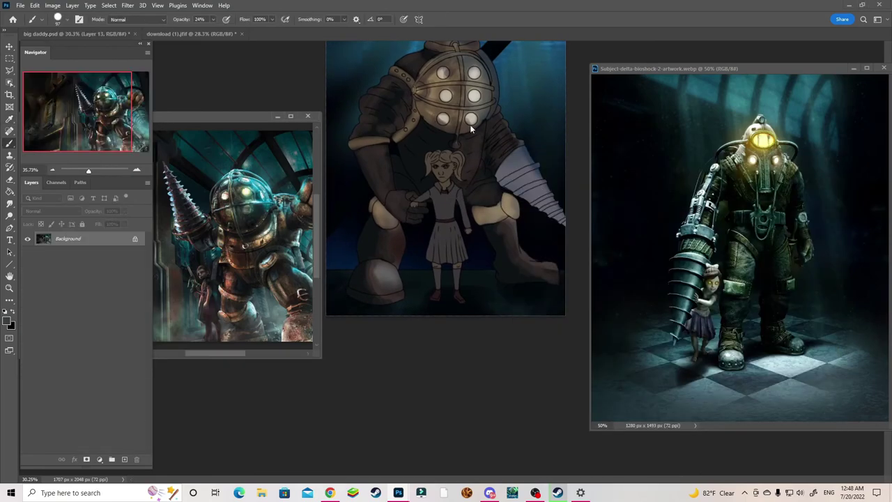
pyautogui.moveTo(481, 84); pyautogui.dragTo(449, 118)
pyautogui.moveTo(442, 70); pyautogui.dragTo(407, 111)
pyautogui.moveTo(508, 202); pyautogui.dragTo(487, 223)
pyautogui.moveTo(408, 104); pyautogui.dragTo(380, 216)
pyautogui.moveTo(374, 182); pyautogui.dragTo(359, 279)
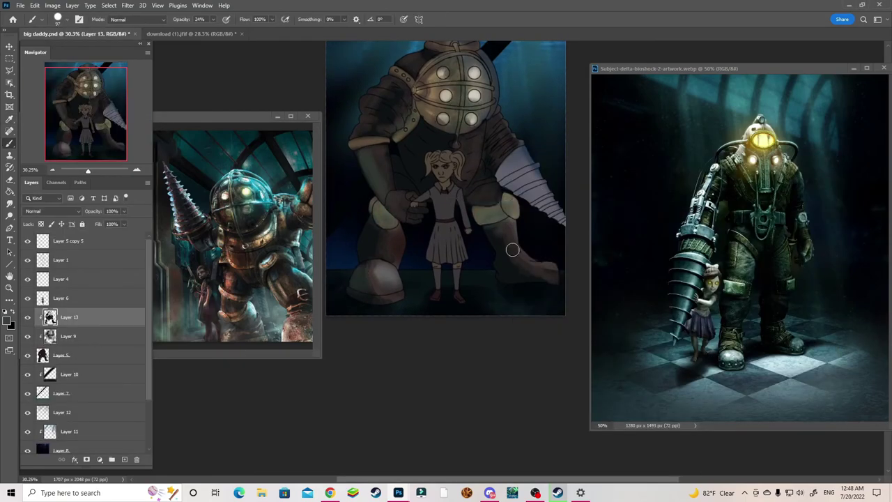
pyautogui.moveTo(510, 253); pyautogui.dragTo(523, 268)
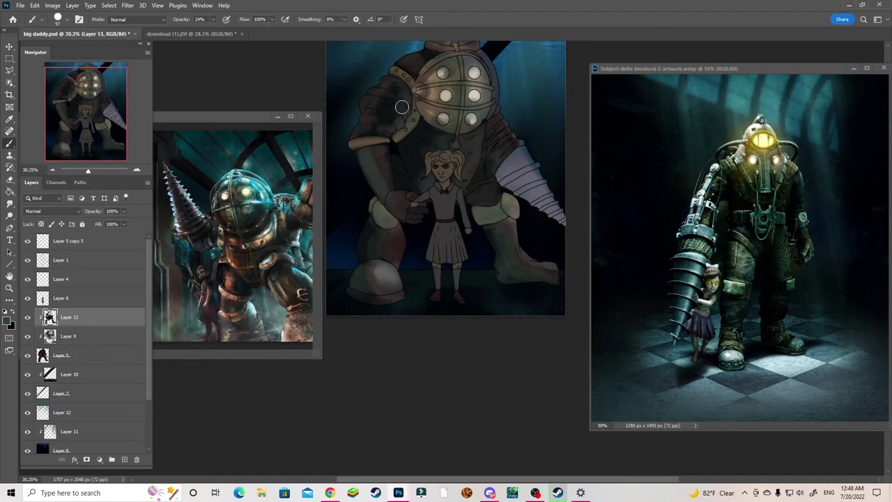
pyautogui.press('z')
pyautogui.moveTo(421, 186); pyautogui.dragTo(469, 252)
# - Check the reference document and add faint dark shading to the painting
pyautogui.press('b')
pyautogui.hotkey('ctrl', 'Tab')
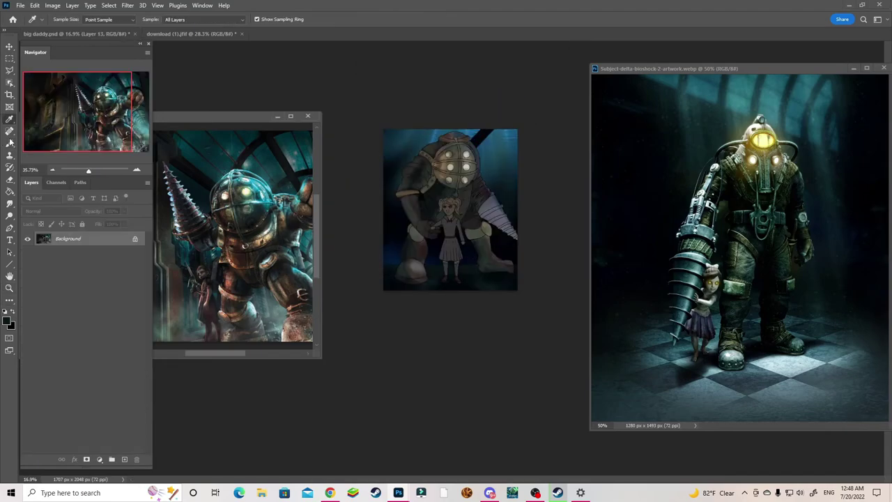
pyautogui.hotkey('ctrl', 'Tab')
pyautogui.moveTo(481, 202); pyautogui.dragTo(512, 234)
pyautogui.hotkey('ctrl', 'Tab')
pyautogui.hotkey('ctrl', 'Tab')
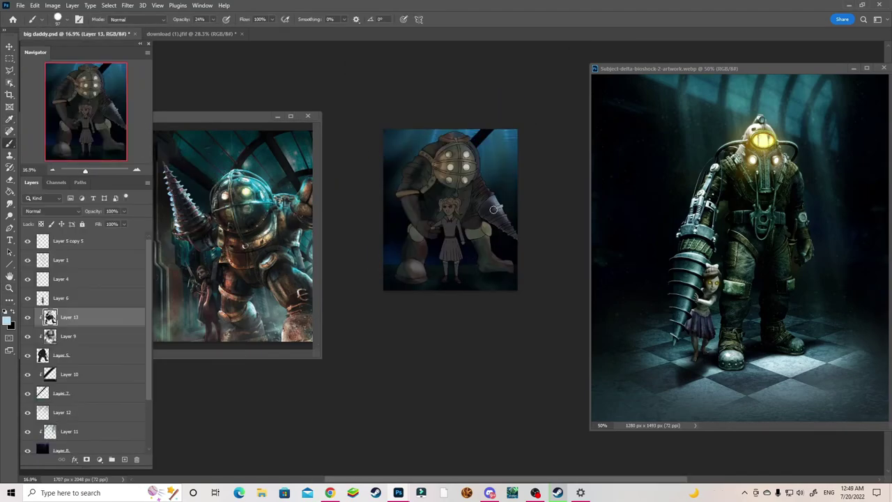
# - Undo the trial brightening strokes on the helmet and darken the background beside the drill
pyautogui.moveTo(453, 141); pyautogui.dragTo(469, 192)
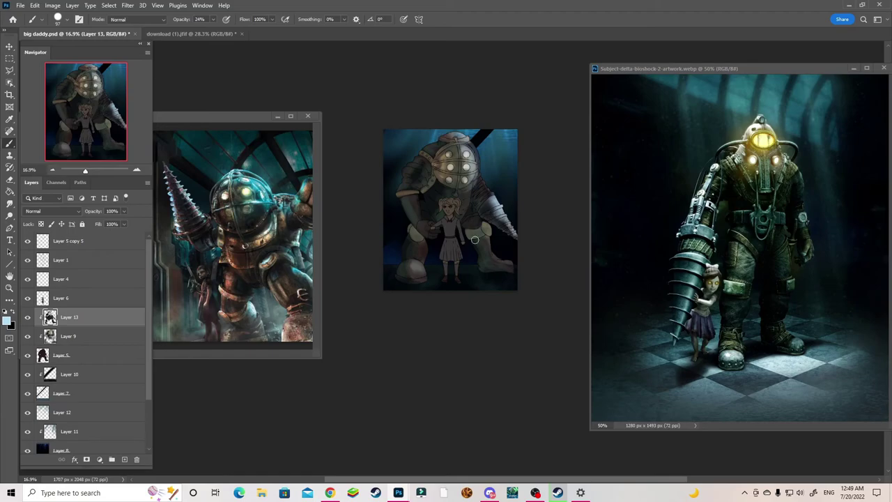
pyautogui.hotkey('ctrl', 'z')
pyautogui.hotkey('ctrl', 'z')
pyautogui.hotkey('ctrl', 'z')
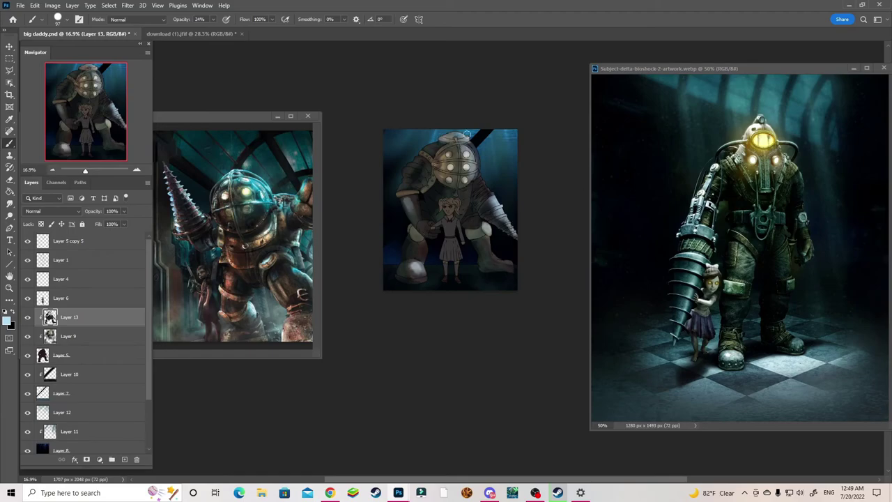
pyautogui.moveTo(467, 133); pyautogui.dragTo(458, 181)
pyautogui.hotkey('ctrl', 'z')
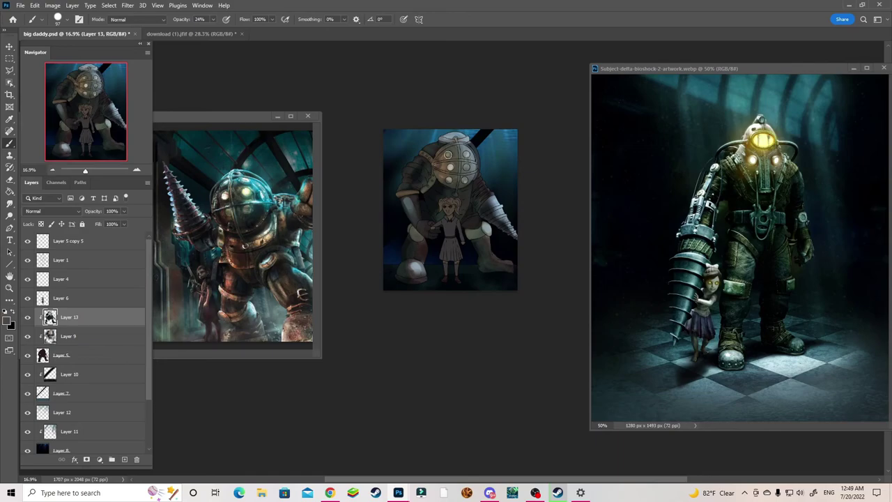
pyautogui.hotkey('ctrl', 'z')
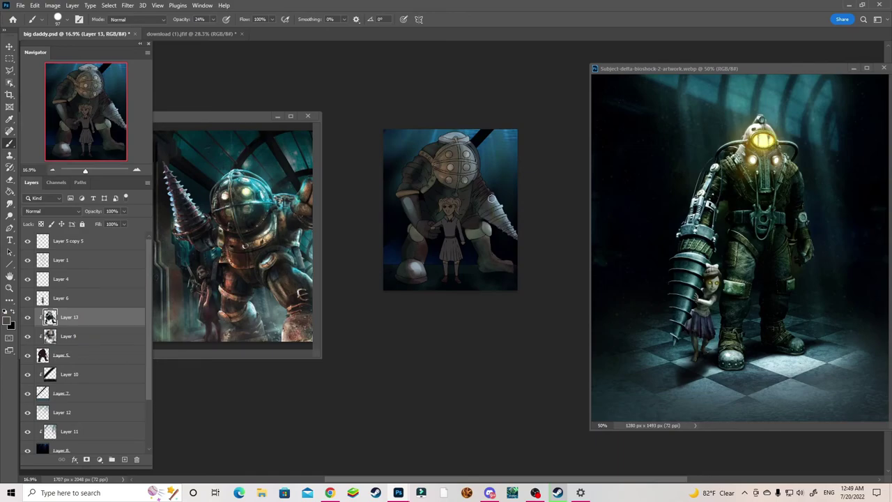
pyautogui.hotkey('ctrl', 'z')
pyautogui.moveTo(484, 208)
pyautogui.mouseDown()
pyautogui.moveTo(494, 214)
pyautogui.moveTo(490, 225)
pyautogui.mouseUp()
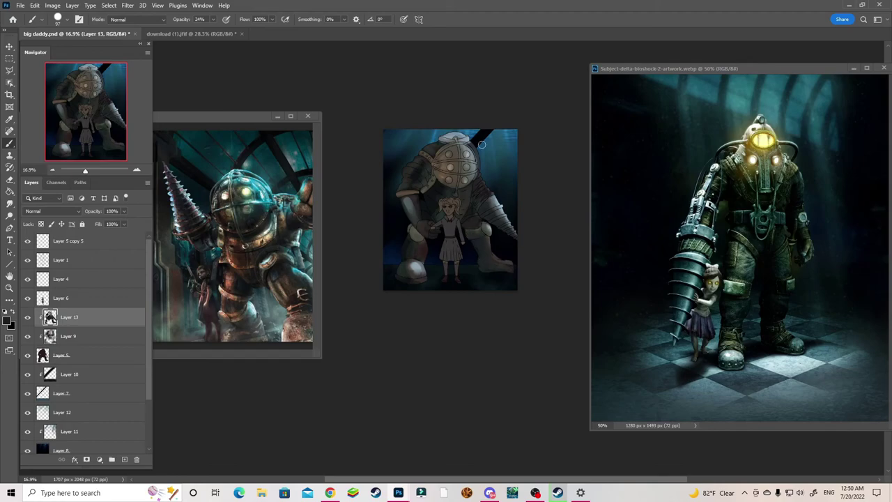
# - Pick pale yellow and dab it onto the helmet's porthole lights
pyautogui.press('z')
pyautogui.hotkey('ctrl', '-')
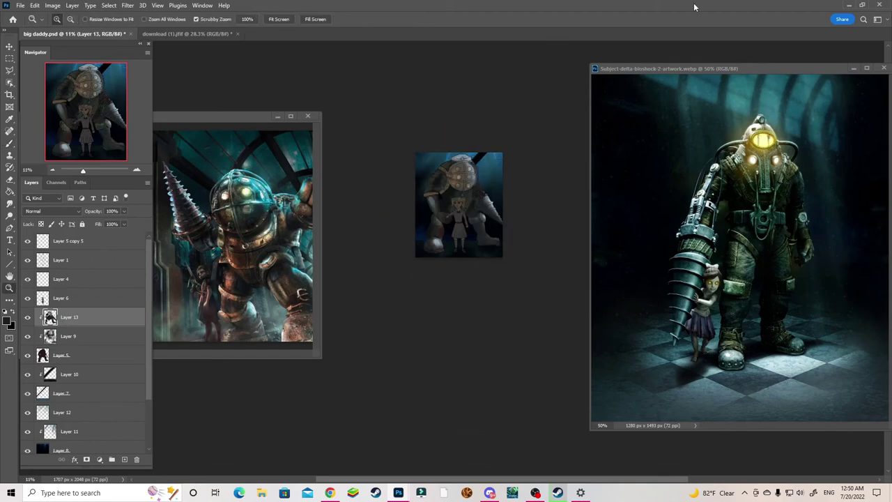
pyautogui.press('b')
pyautogui.keyDown('alt'); pyautogui.click(457, 168); pyautogui.keyUp('alt')
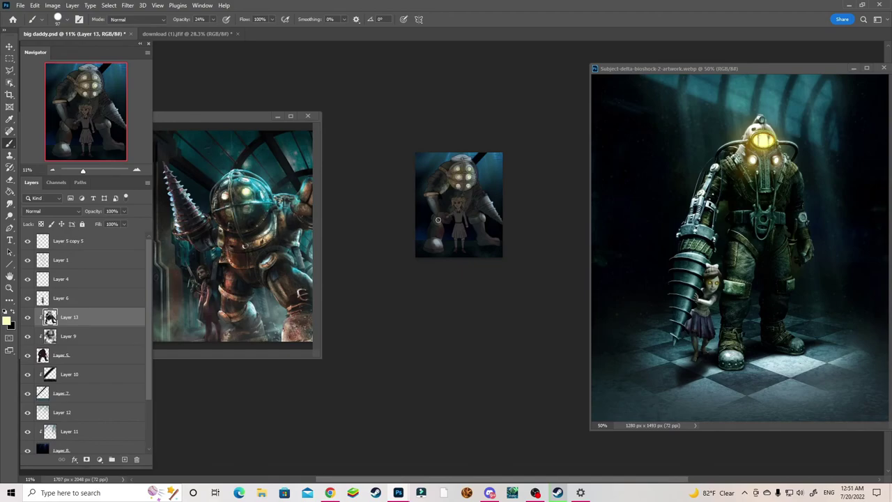
pyautogui.click(451, 170)
pyautogui.click(464, 167)
pyautogui.click(454, 183)
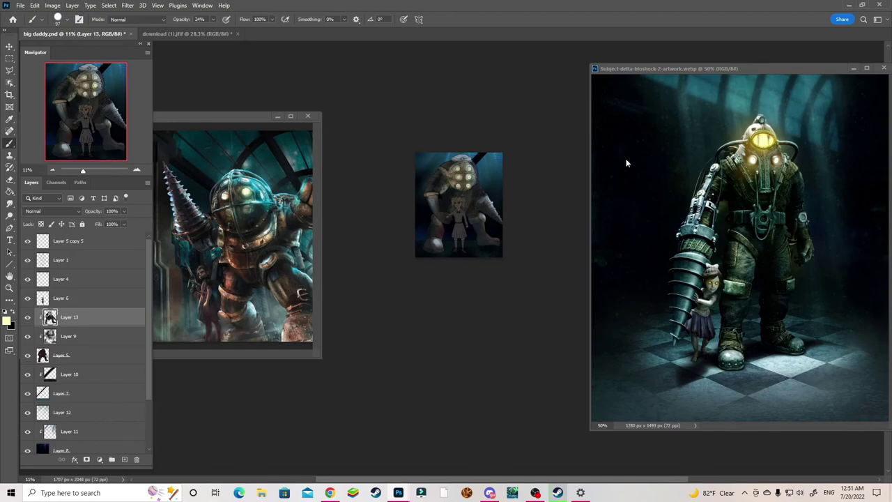
# - Add a new empty clipped Layer 14 above Layer 6
pyautogui.press('z')
pyautogui.moveTo(531, 150); pyautogui.dragTo(699, 95)
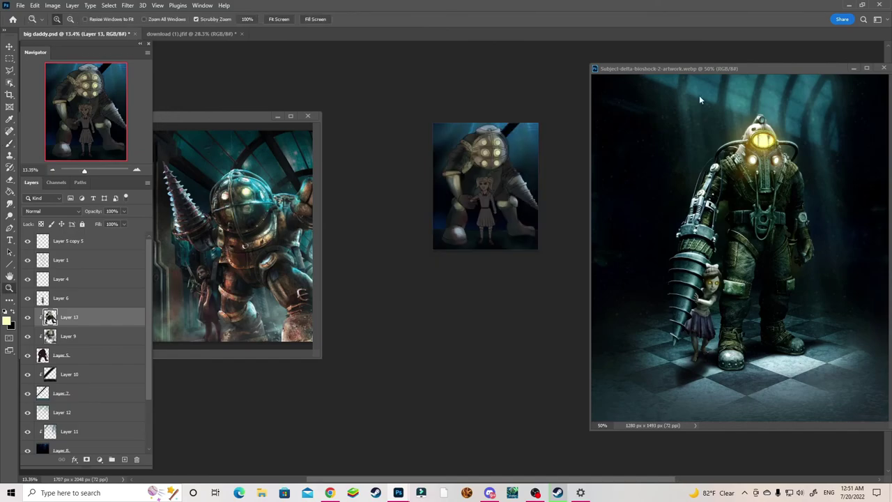
pyautogui.hotkey('ctrl', 'shift', 'alt', 'n')
pyautogui.press('b')
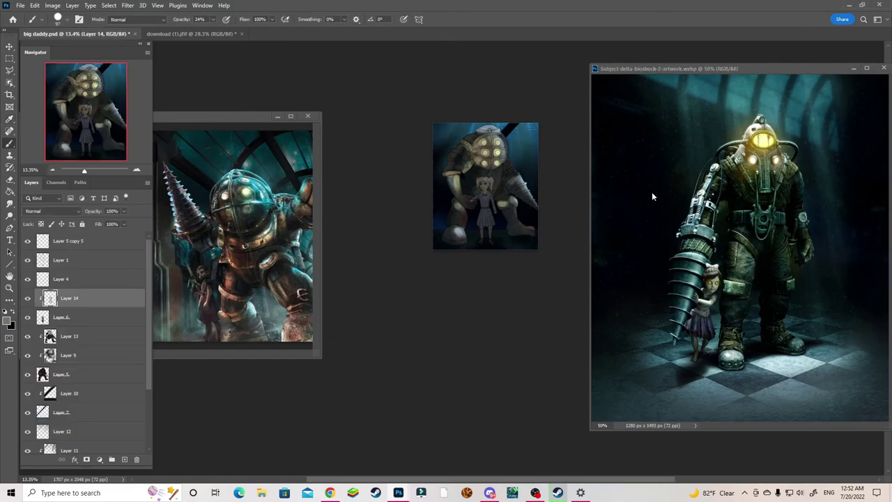
# - Lighten the little girl's arm and create new Layer 15 for colour swatches
pyautogui.moveTo(483, 202); pyautogui.dragTo(485, 221)
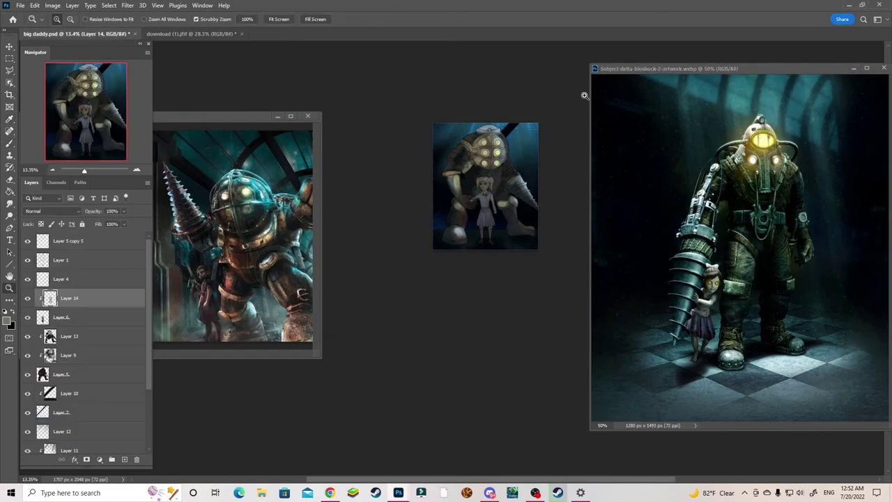
pyautogui.hotkey('ctrl', '+')
pyautogui.hotkey('ctrl', 'shift', 'alt', 'n')
# - Sample a colour from the reference image and place a grey-green swatch dot on the painting
pyautogui.press('i')
pyautogui.click(230, 230)
pyautogui.click(9, 320)
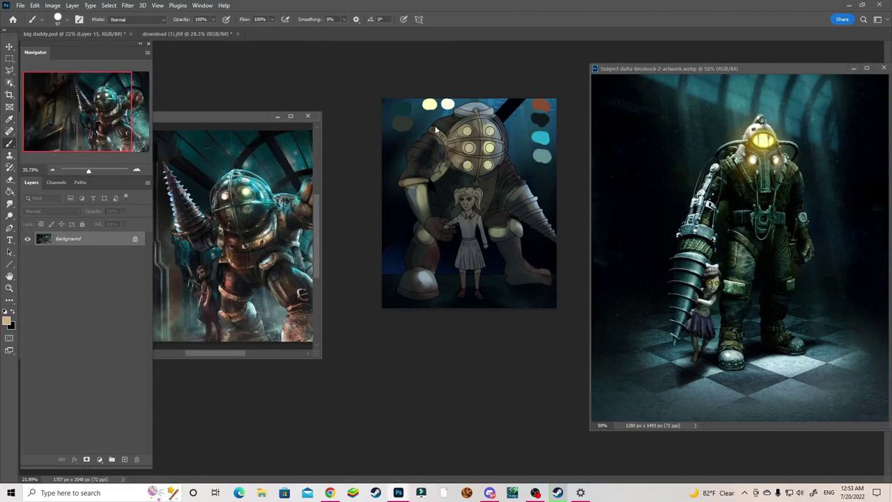
pyautogui.click(544, 174)
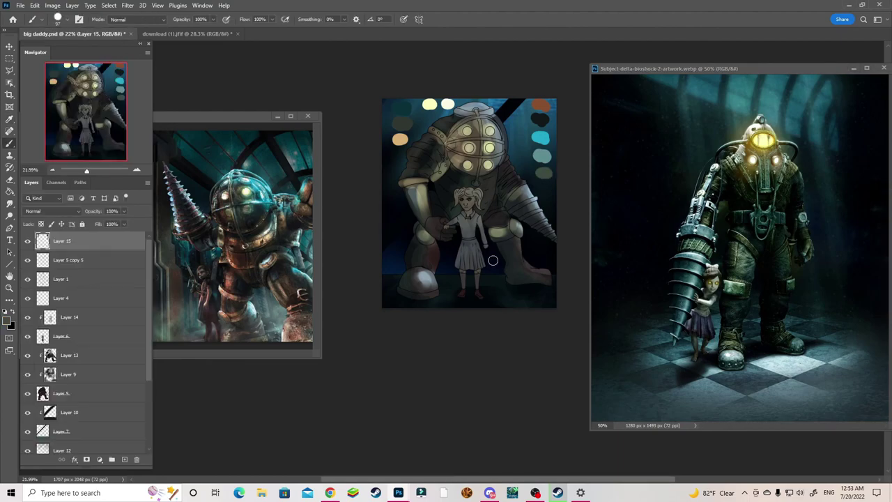